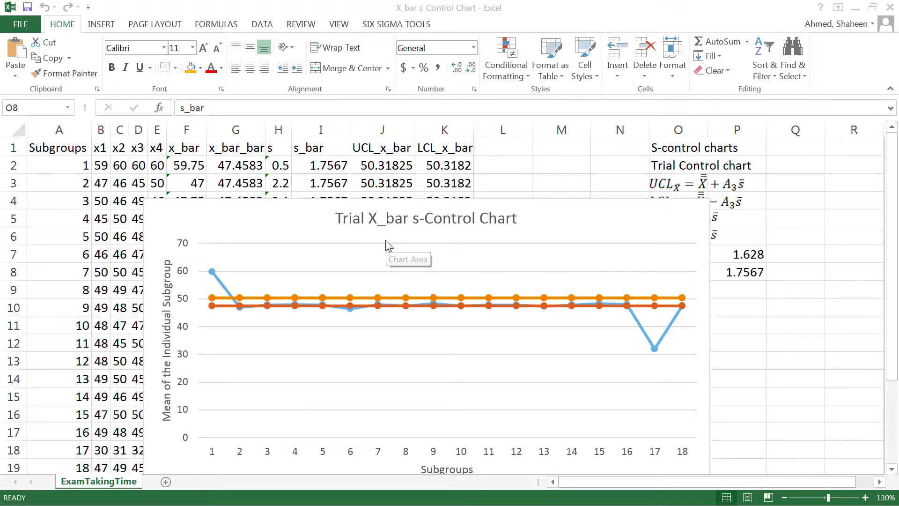
Change the ExamTakingTime tab's name to Trial_x_bar_s_controlChart.
double_click(118, 482)
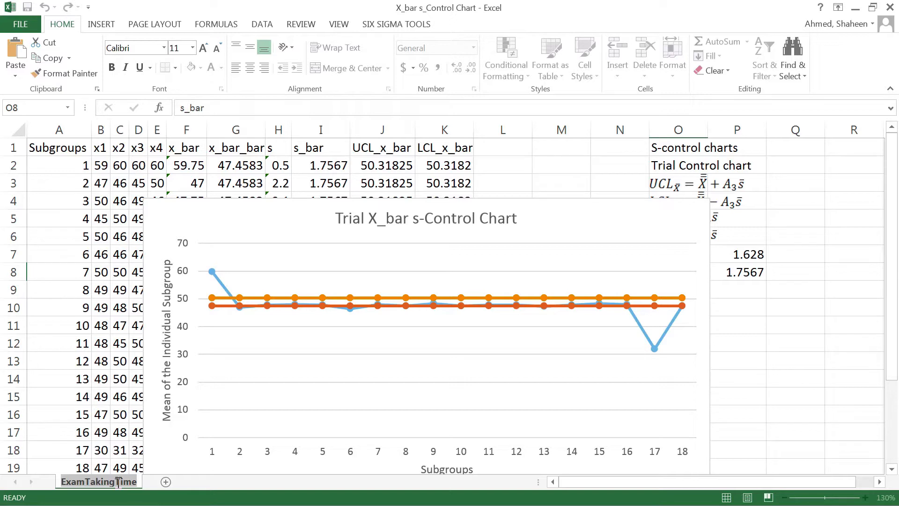
type("Trial")
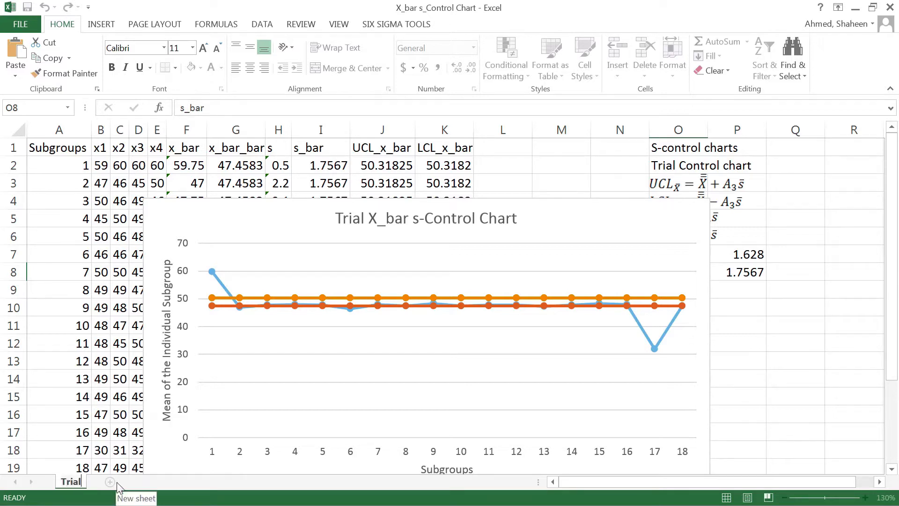
type("_x_bar_")
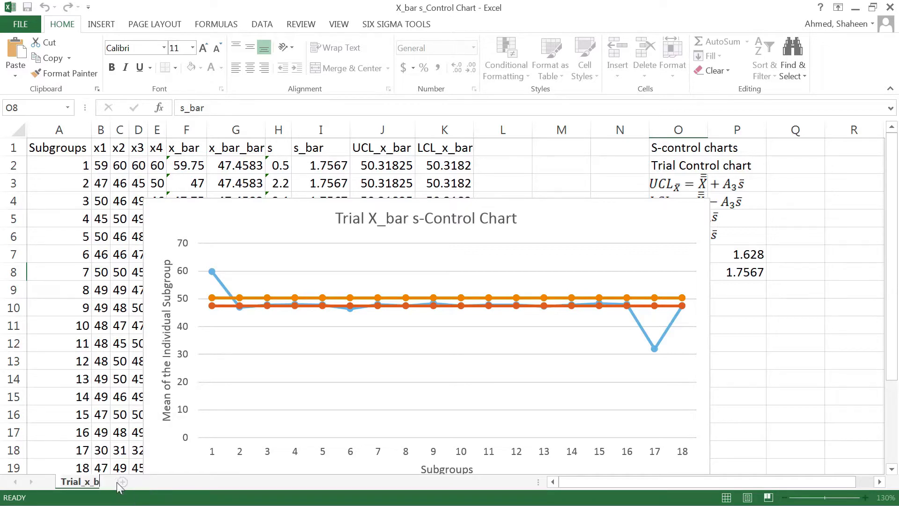
type("s")
type("_control")
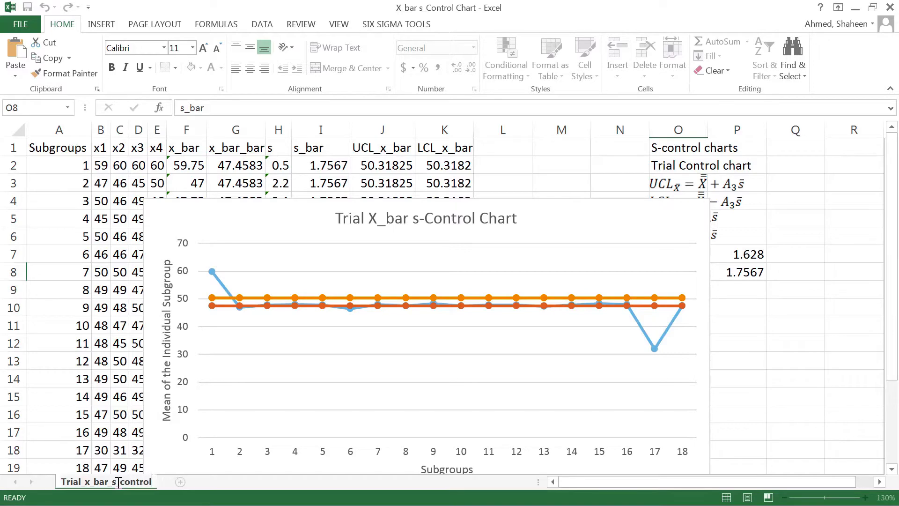
type("Chart")
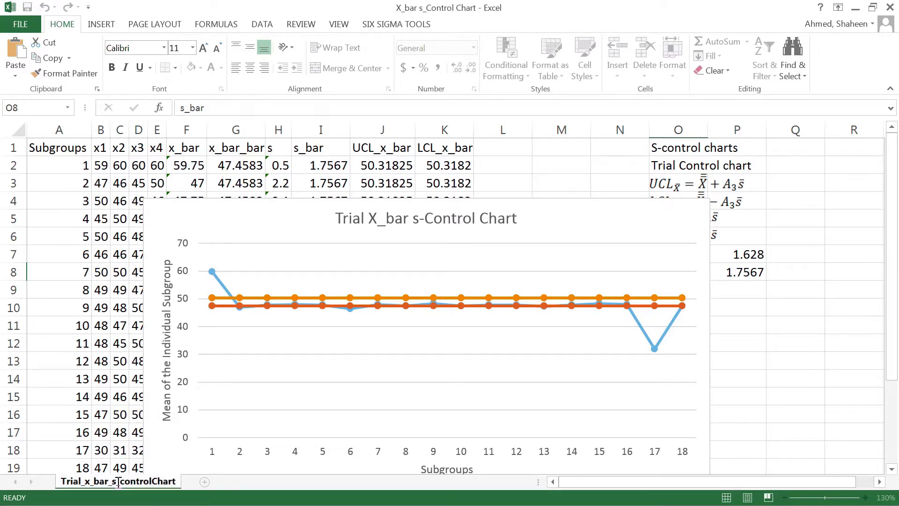
key("Return")
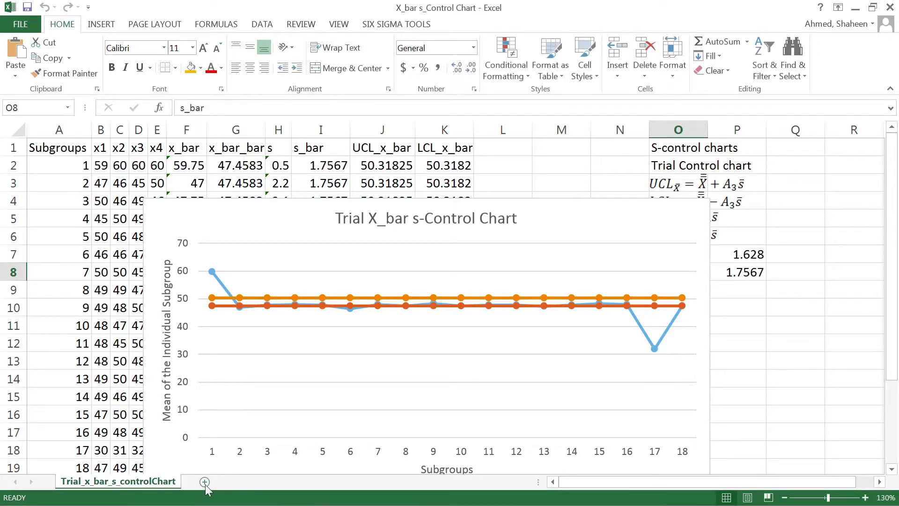
Add a new sheet named Revised_x_bar_s_ControlChart, correcting typos in the name.
left_click(204, 481)
double_click(203, 481)
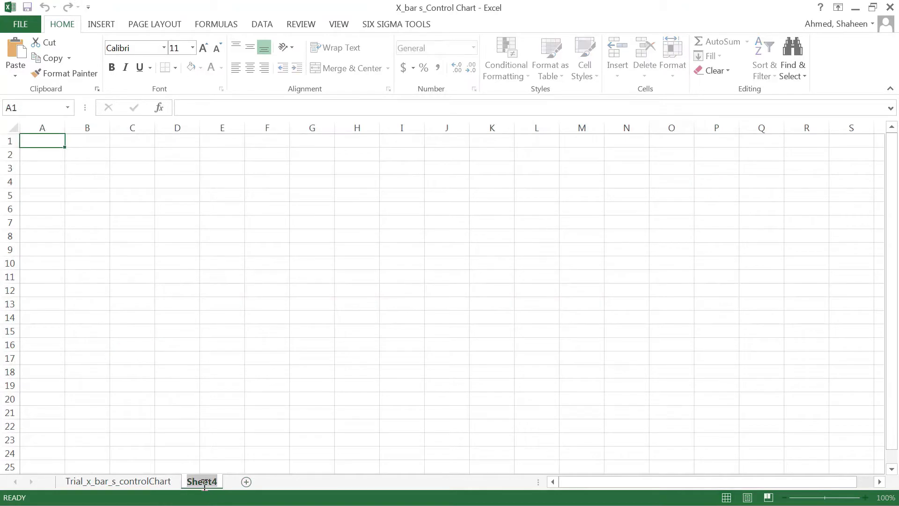
type("Revised_")
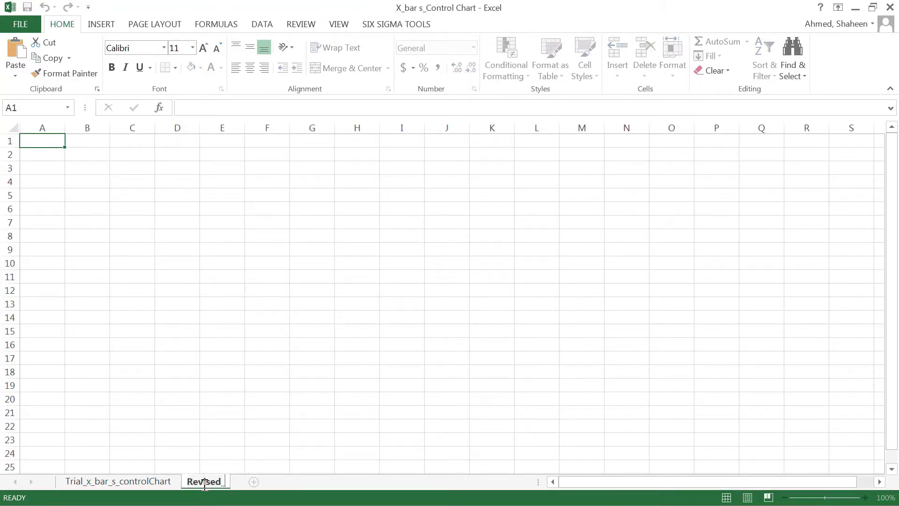
type("x_bar_s")
type("-")
key("BackSpace")
type("_controlChar")
key("Return")
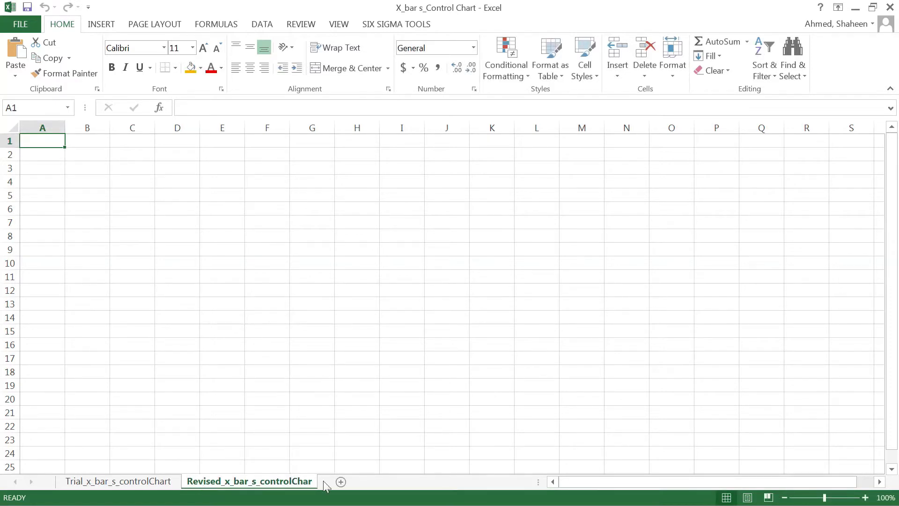
double_click(292, 481)
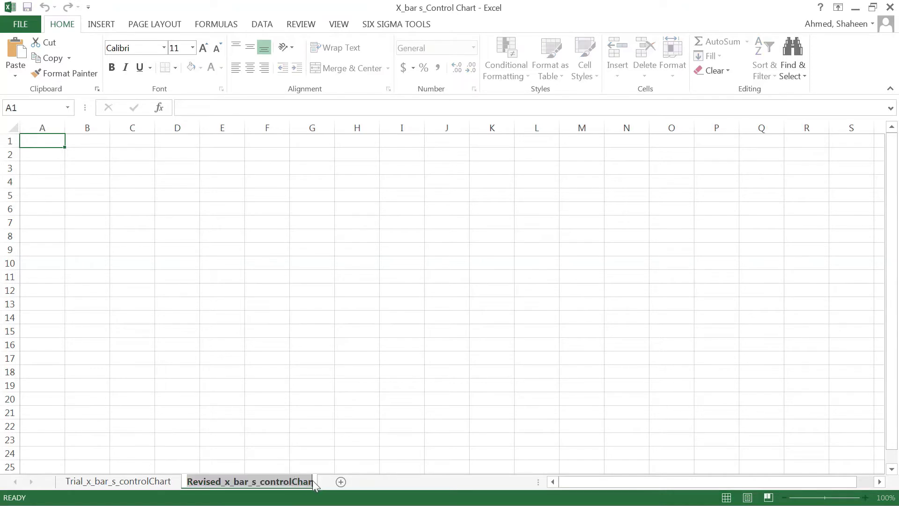
left_click(311, 481)
type("t")
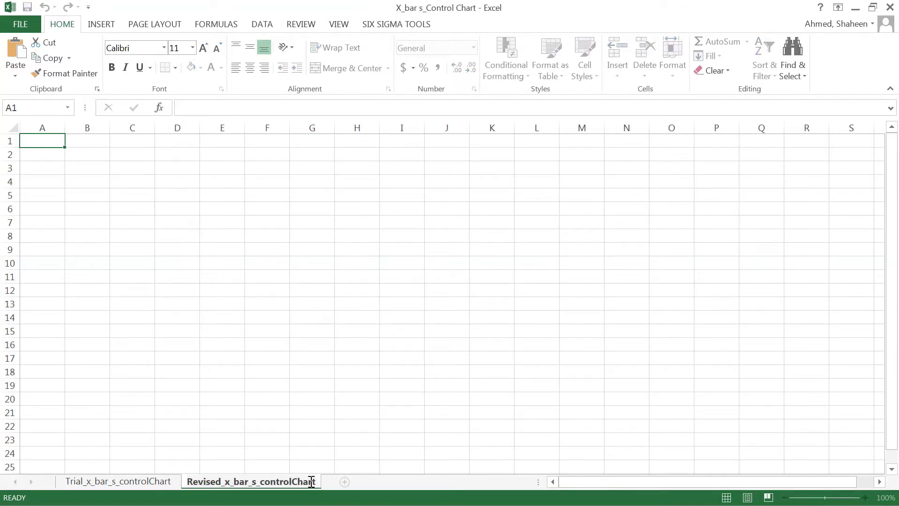
left_click(267, 482)
key("BackSpace")
type("C")
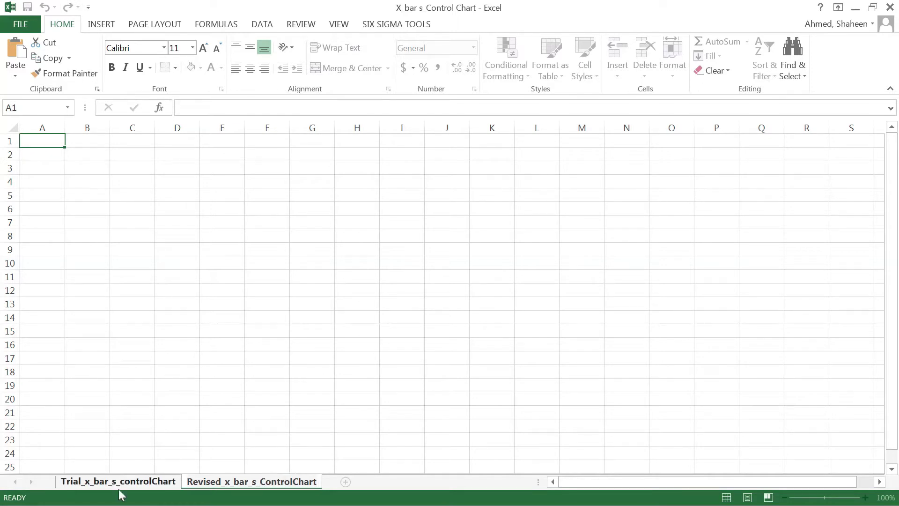
Rename the Trial sheet to use a capital C in ControlChart.
left_click(121, 482)
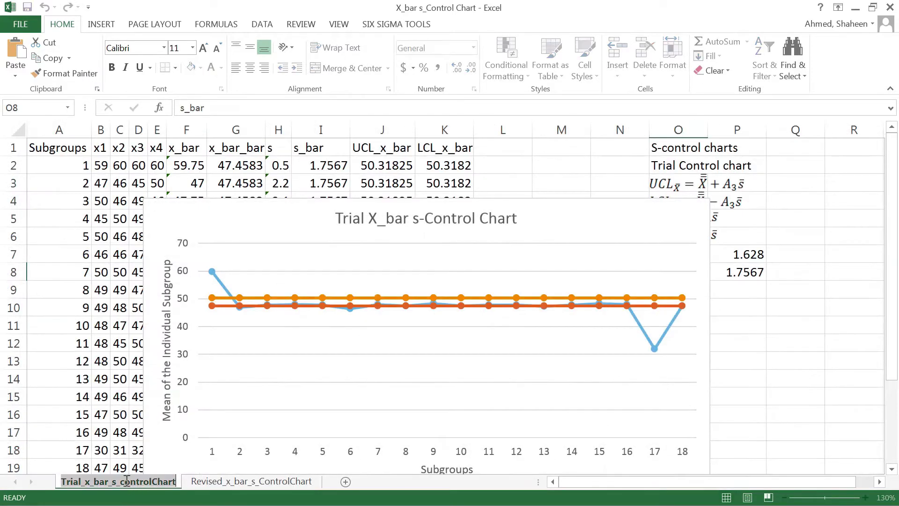
key("BackSpace")
type("C")
key("Return")
left_click(243, 482)
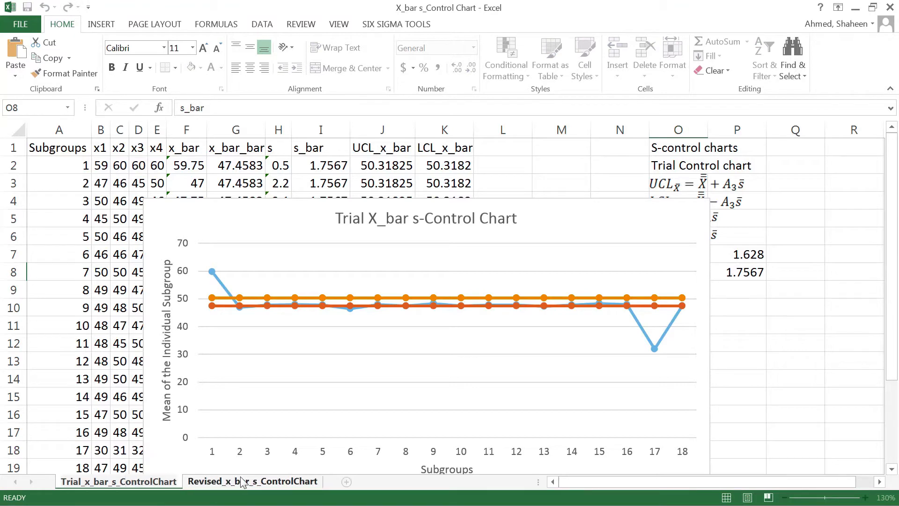
left_click(118, 482)
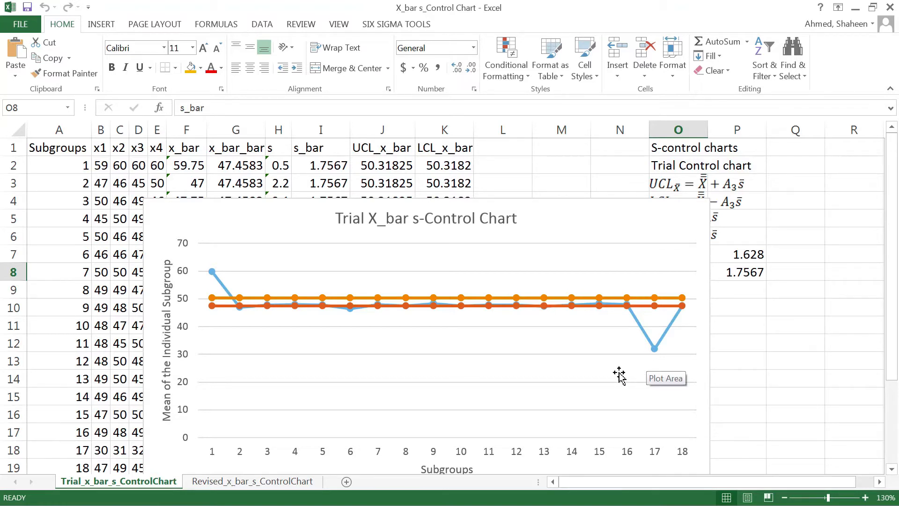
Copy the Subgroups and x1–x4 columns from the Trial sheet into the Revised sheet.
left_click(246, 482)
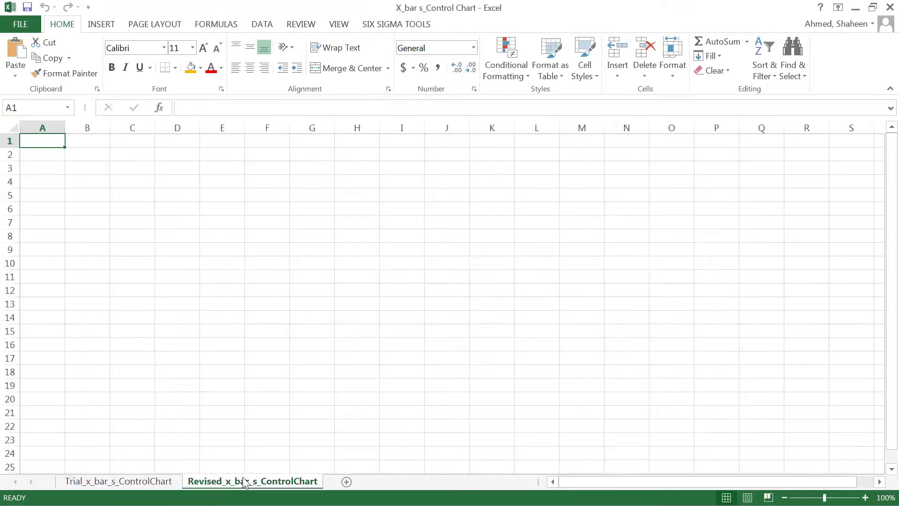
left_click(118, 481)
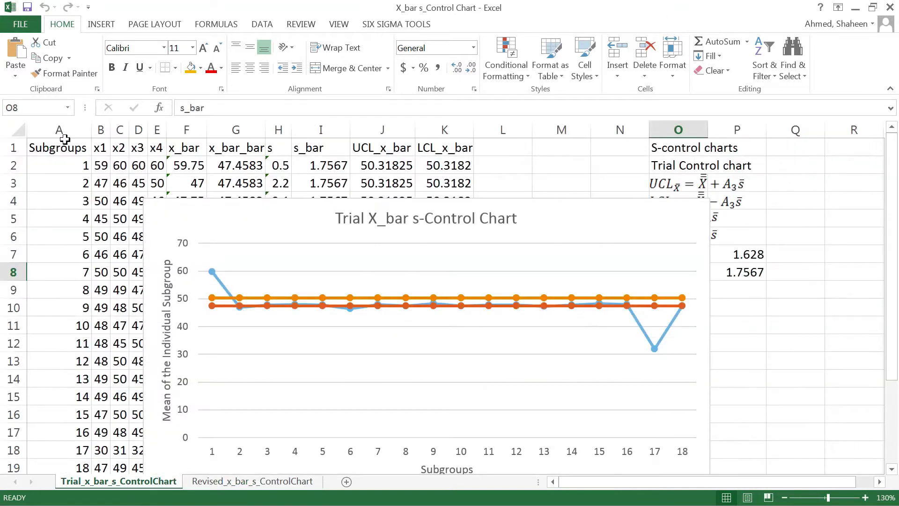
left_click_drag(59, 129, 157, 131)
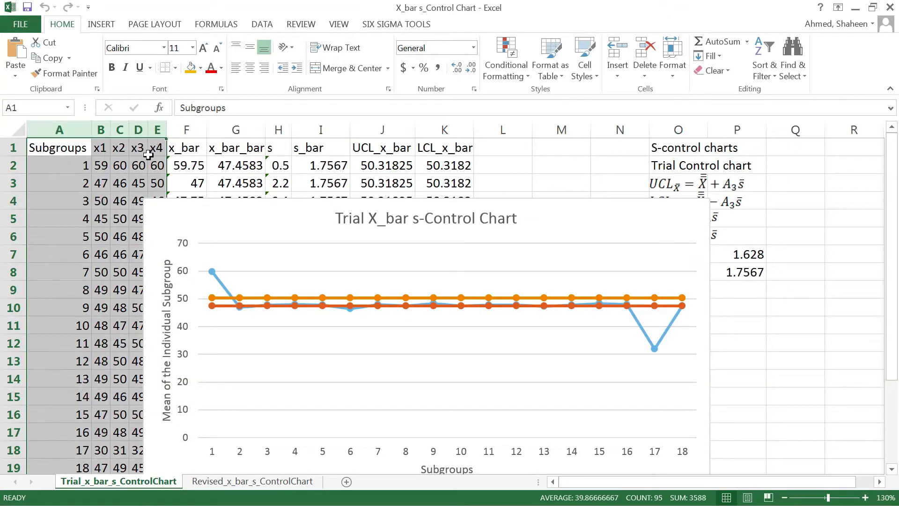
key("ctrl+c")
left_click(251, 481)
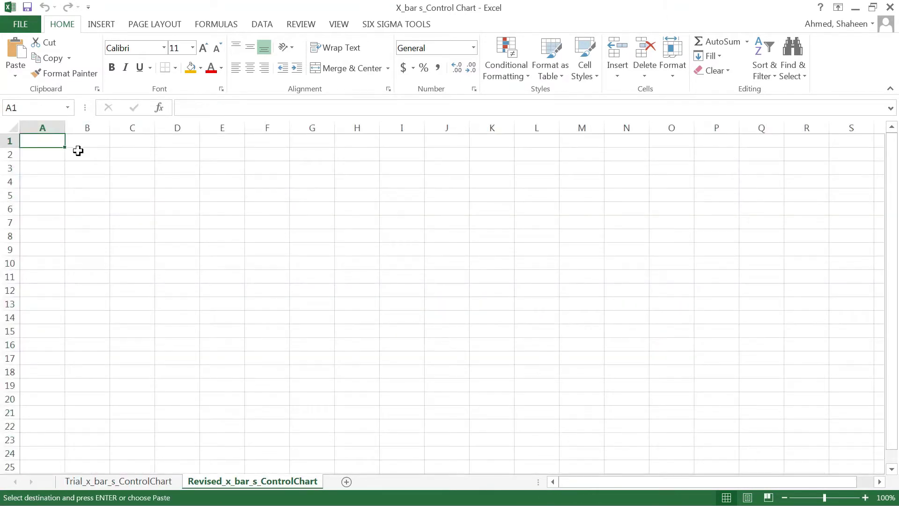
key("ctrl+v")
Delete the rows for subgroups 1 and 17 in the Revised sheet.
left_click(10, 155)
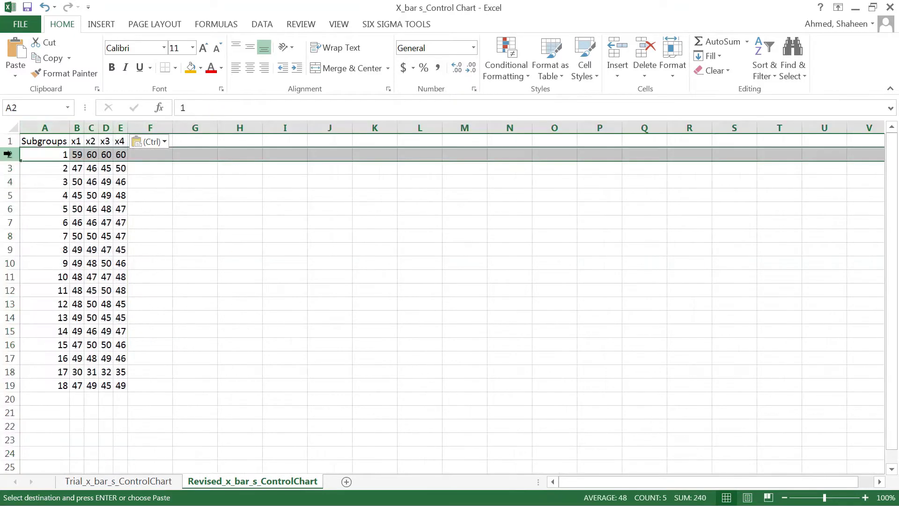
right_click(10, 155)
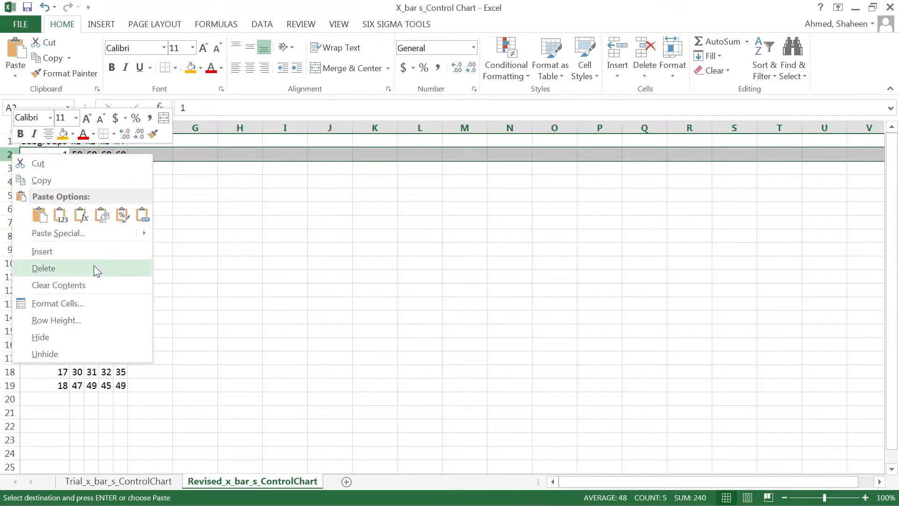
left_click(43, 269)
left_click(11, 359)
right_click(10, 358)
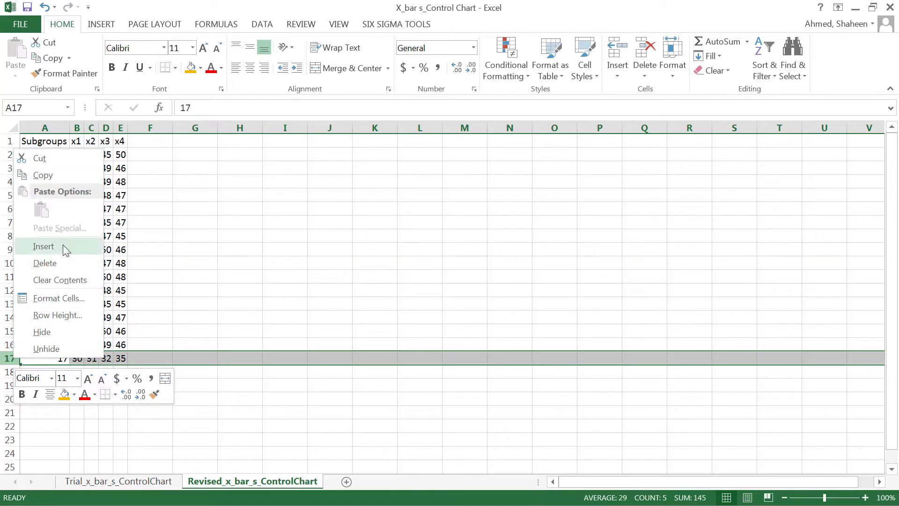
left_click(45, 263)
left_click(225, 236)
Head F1 x_bar and fill =AVERAGE(B2:E2) down to F17.
left_click(150, 141)
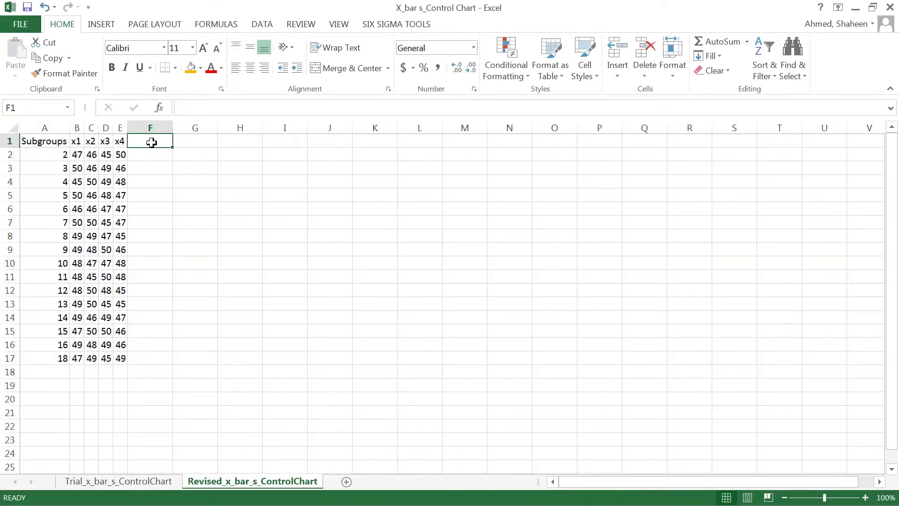
type("x_bar")
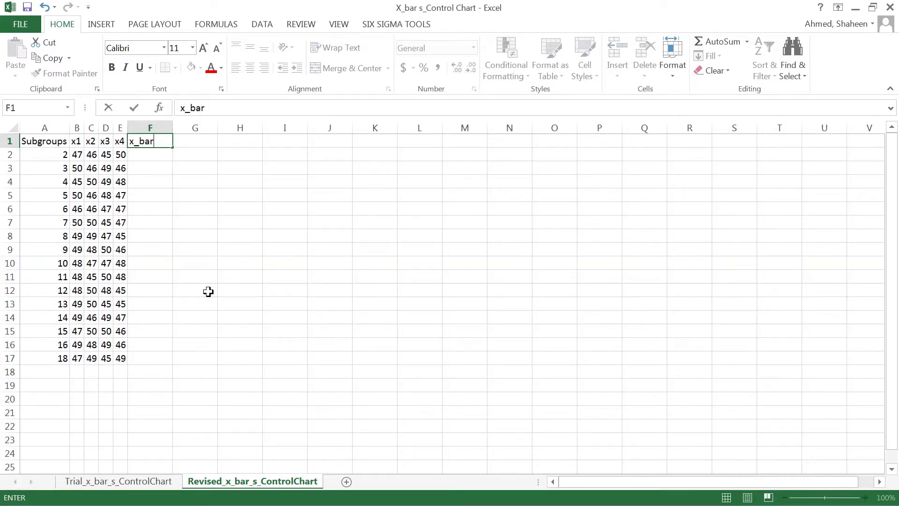
key("Return")
type("=")
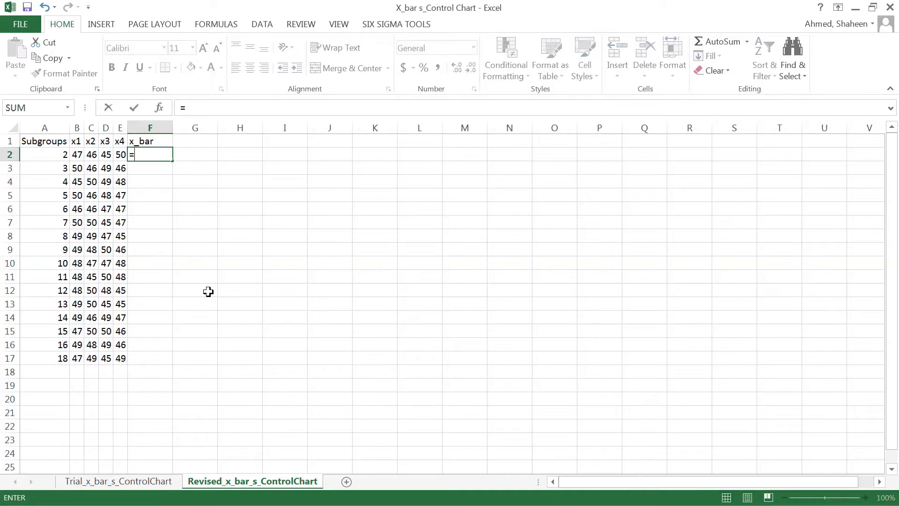
type("average(")
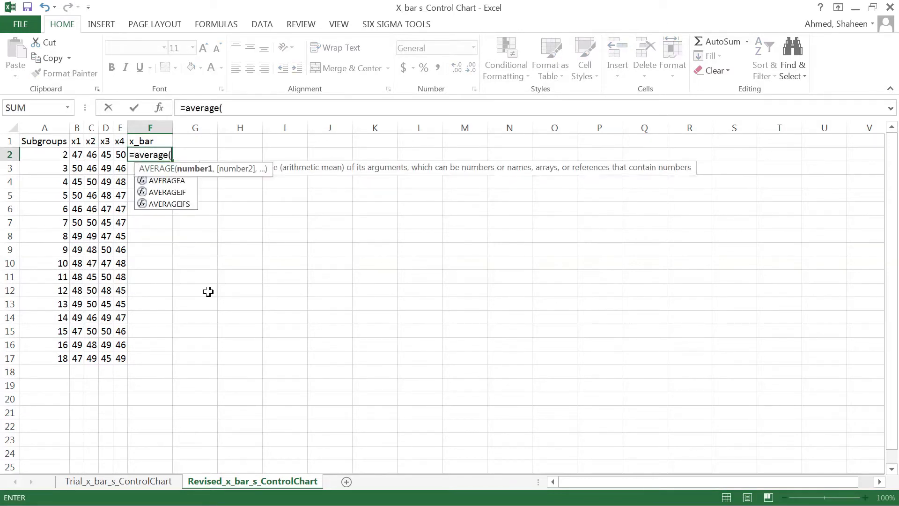
left_click_drag(79, 155, 120, 157)
key("Return")
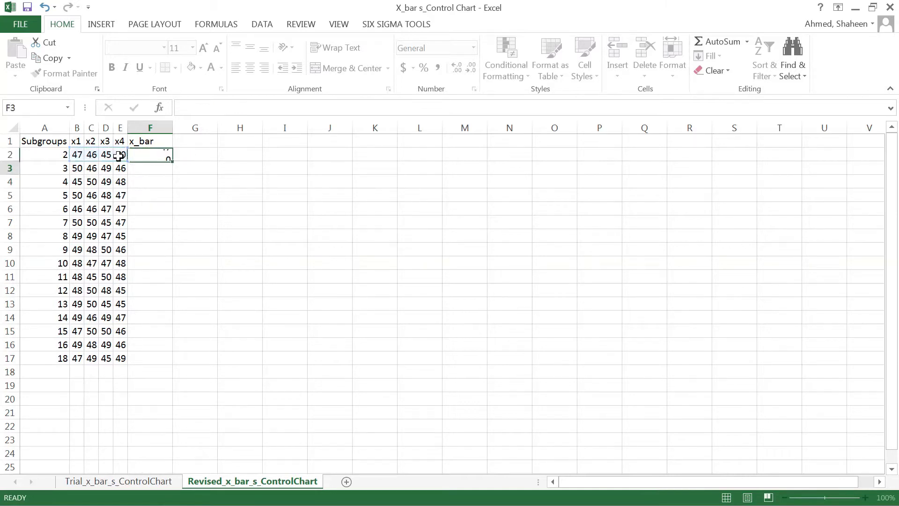
left_click(149, 155)
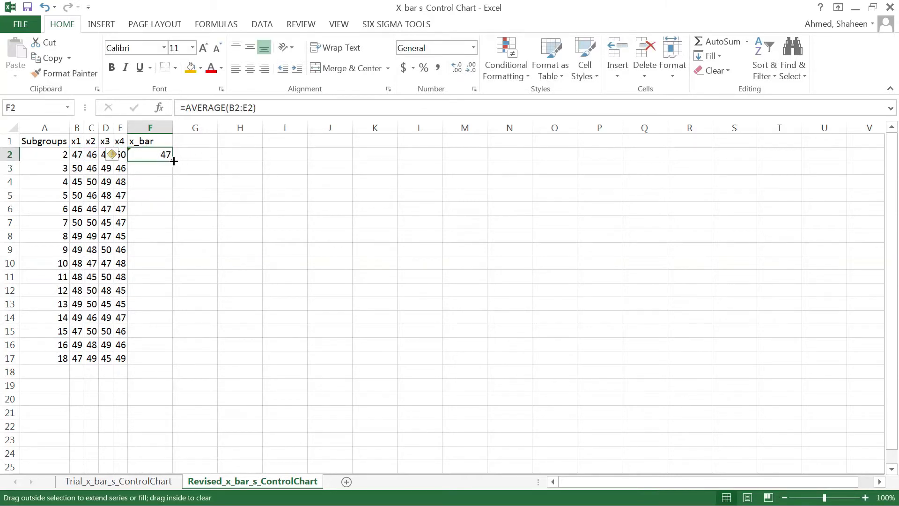
left_click_drag(172, 161, 173, 358)
double_click(172, 127)
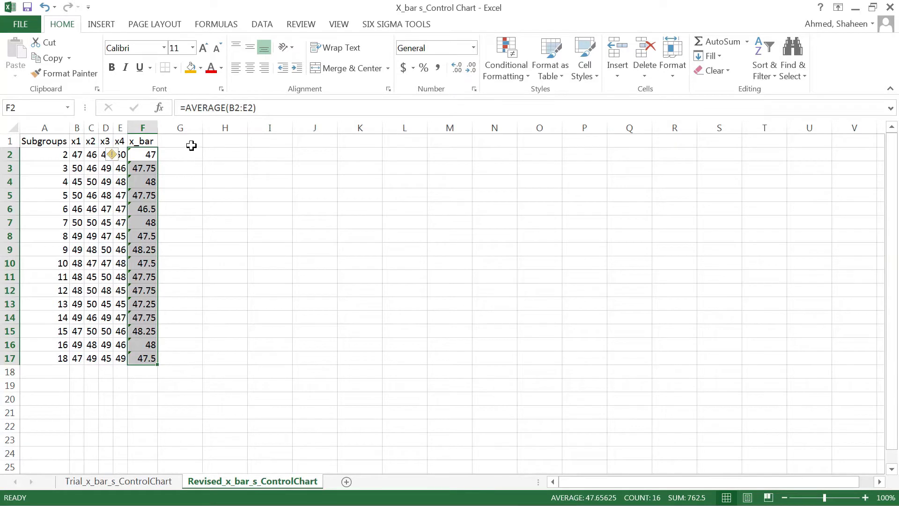
Head G1 x_bar_bar and fill =AVERAGE(F:F), 47.65625, down to G17.
left_click(187, 143)
type("x")
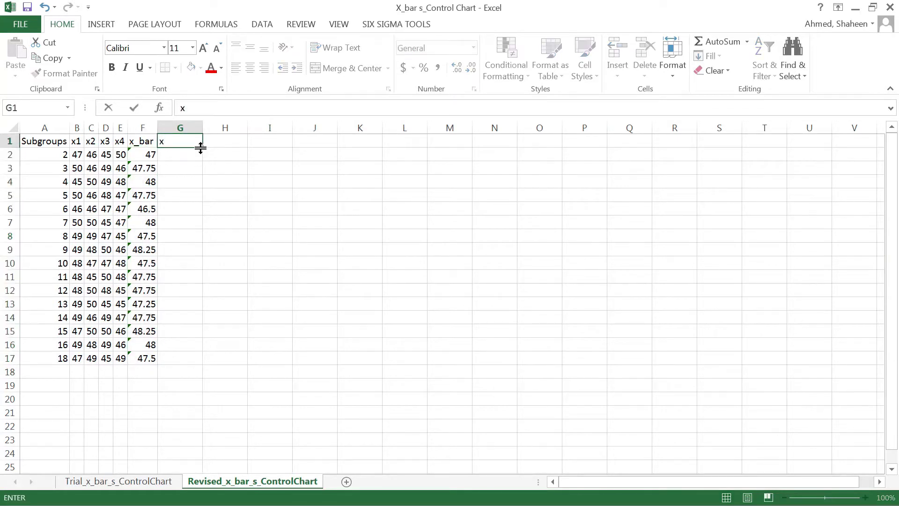
type("_b")
type("_bar")
key("Return")
type("=av")
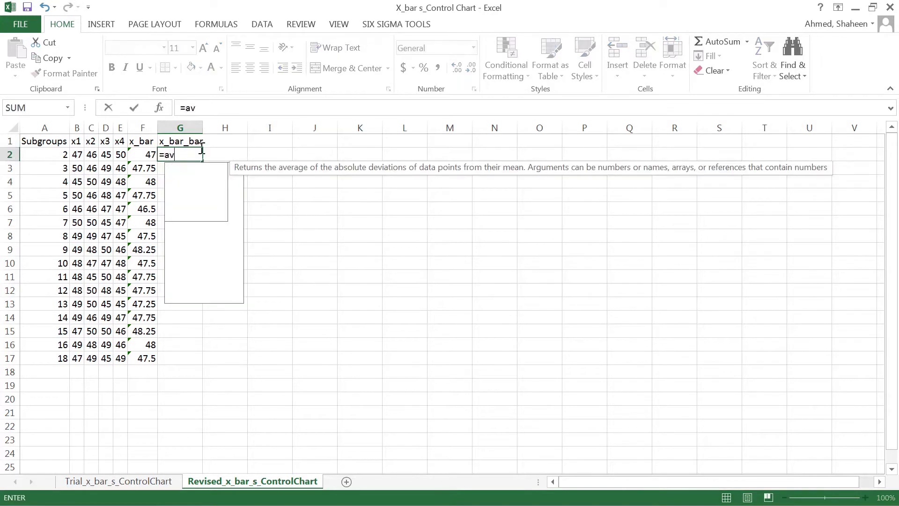
type("erage(F:F")
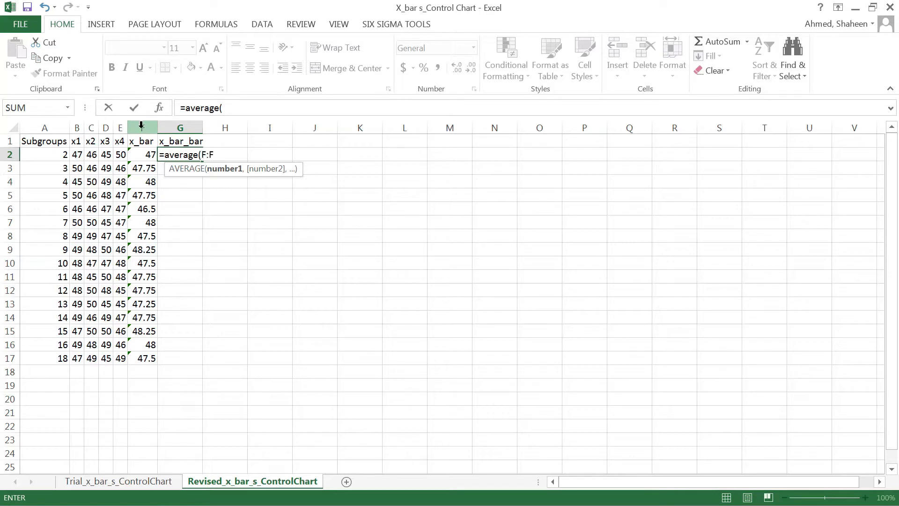
left_click(142, 128)
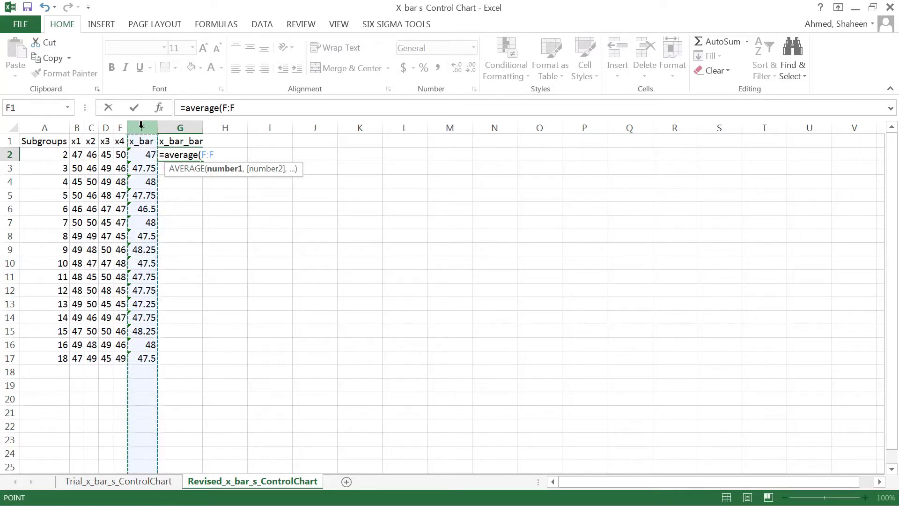
key("Return")
left_click(184, 155)
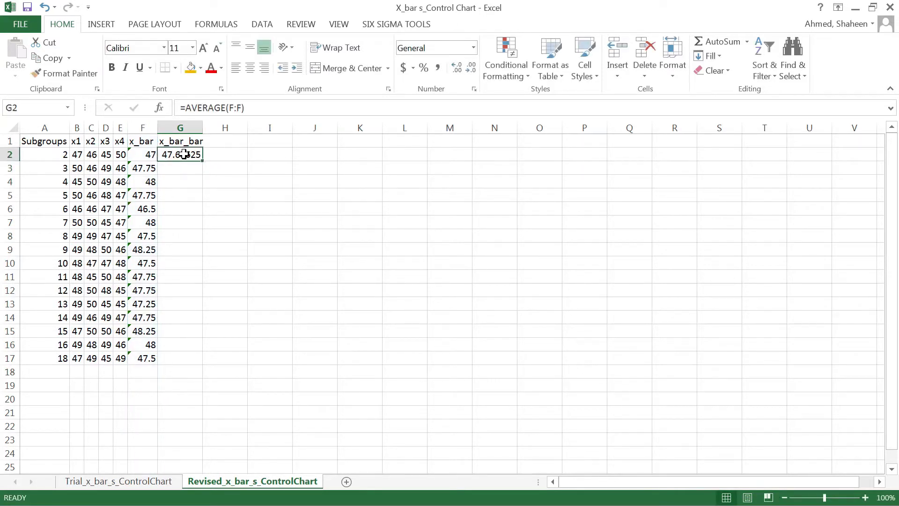
double_click(201, 161)
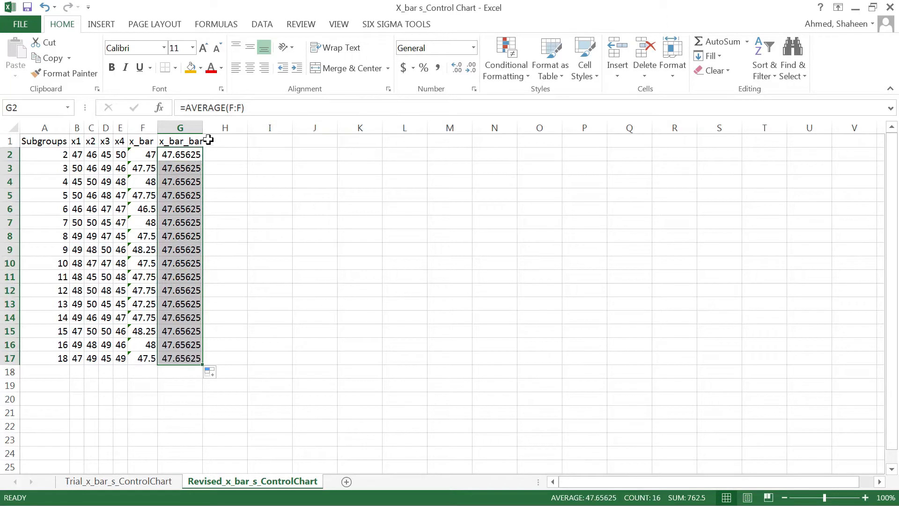
Add s and s_bar headers in H1 and I1, and fill =STDEV.S(B2:E2) down column H.
left_click(228, 140)
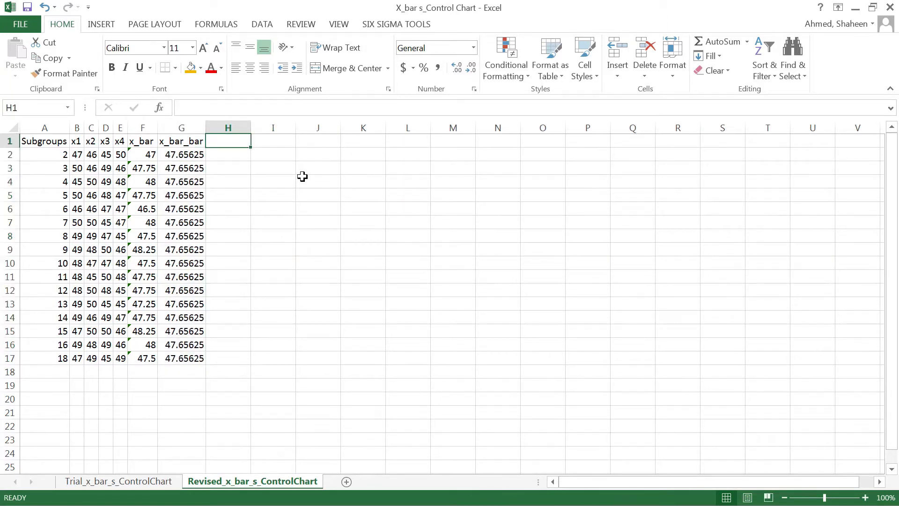
type("x")
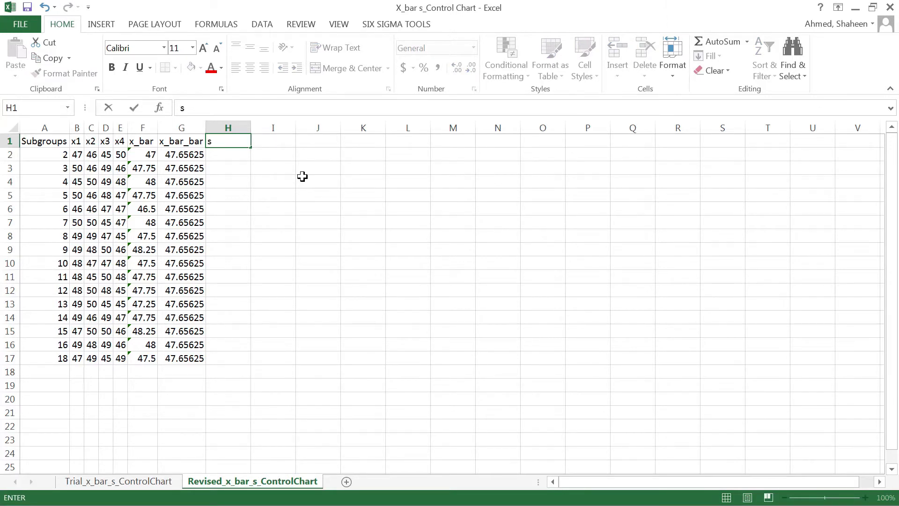
key("Tab")
type("s")
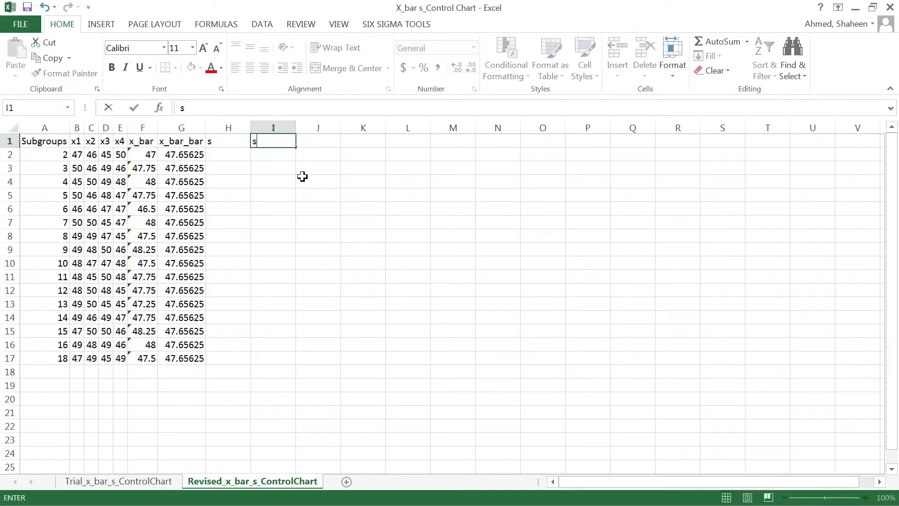
type("_bar")
key("Return")
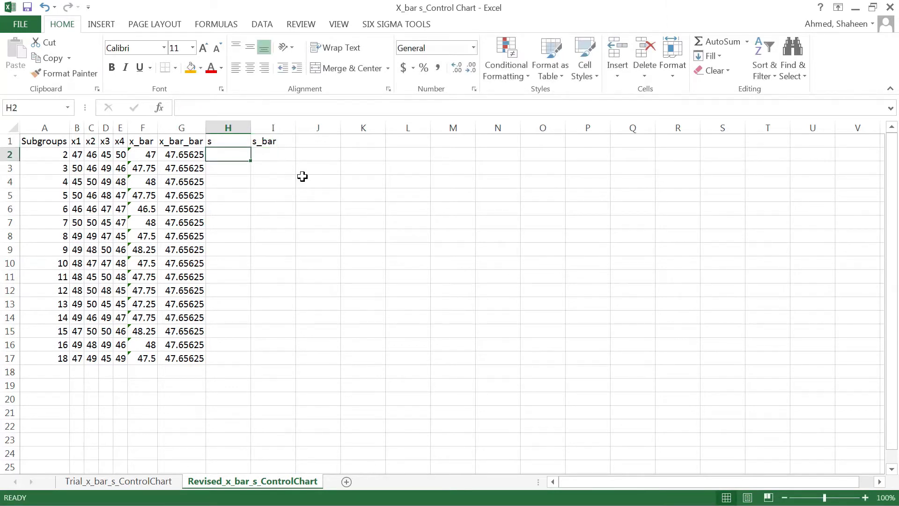
type("=st")
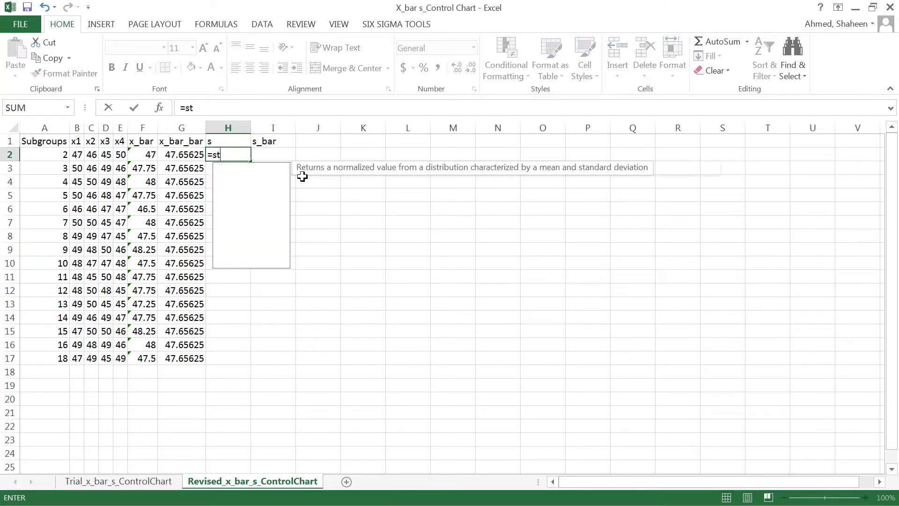
type("dev.s")
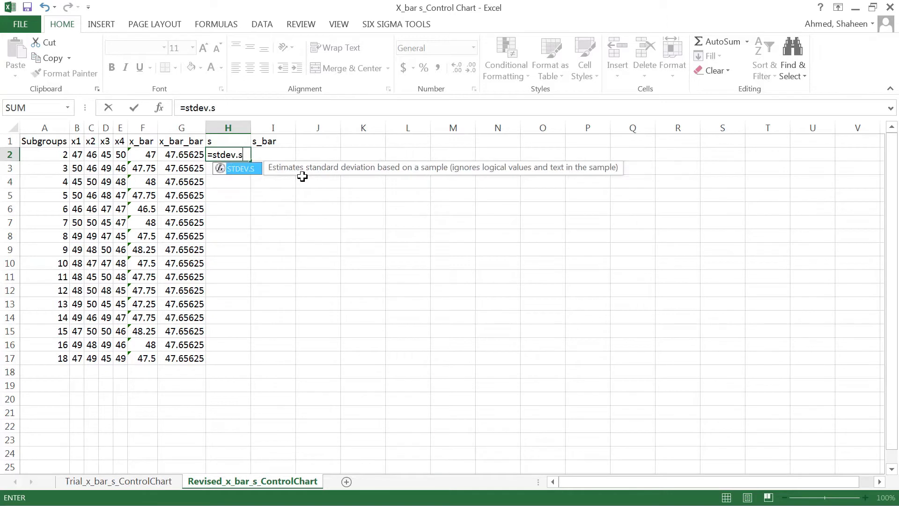
type("(")
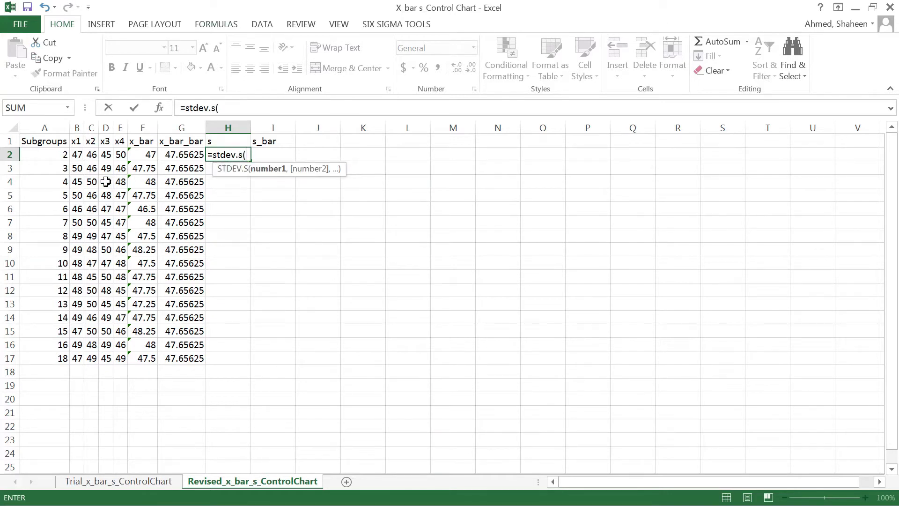
left_click_drag(76, 155, 122, 155)
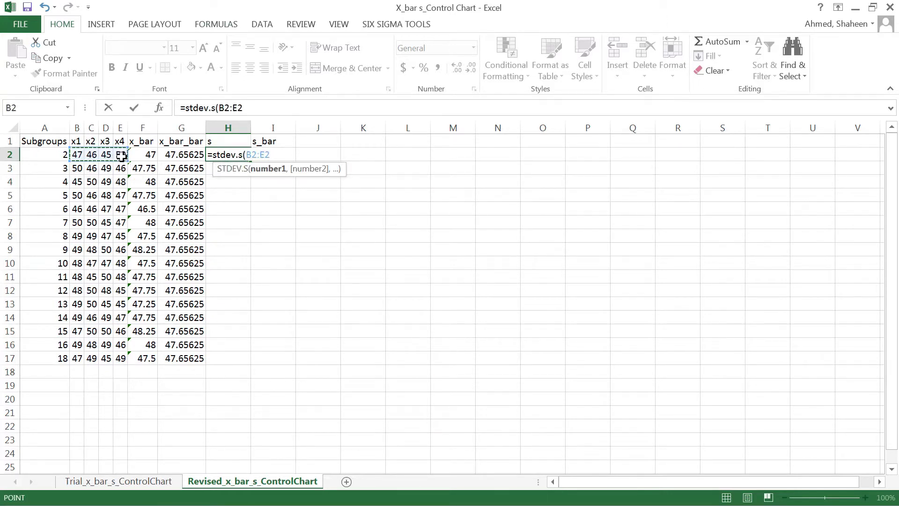
key("Return")
left_click(228, 155)
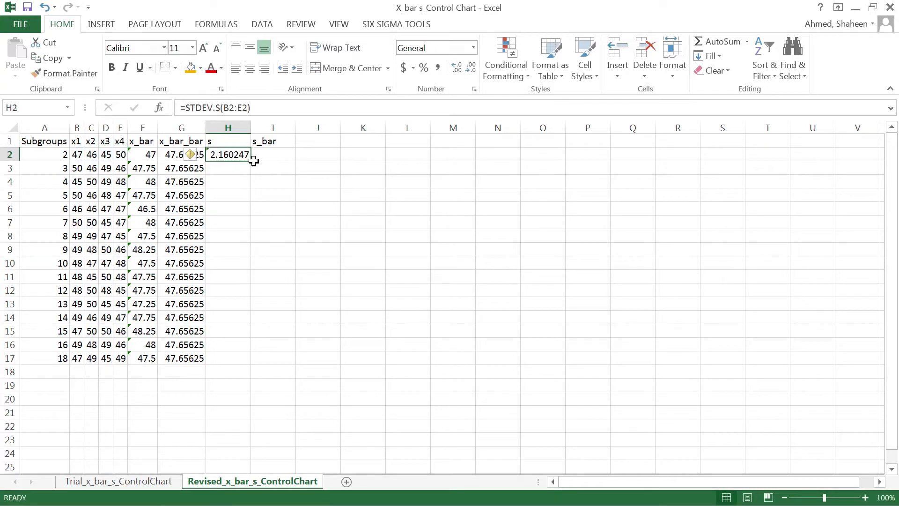
double_click(250, 163)
double_click(250, 127)
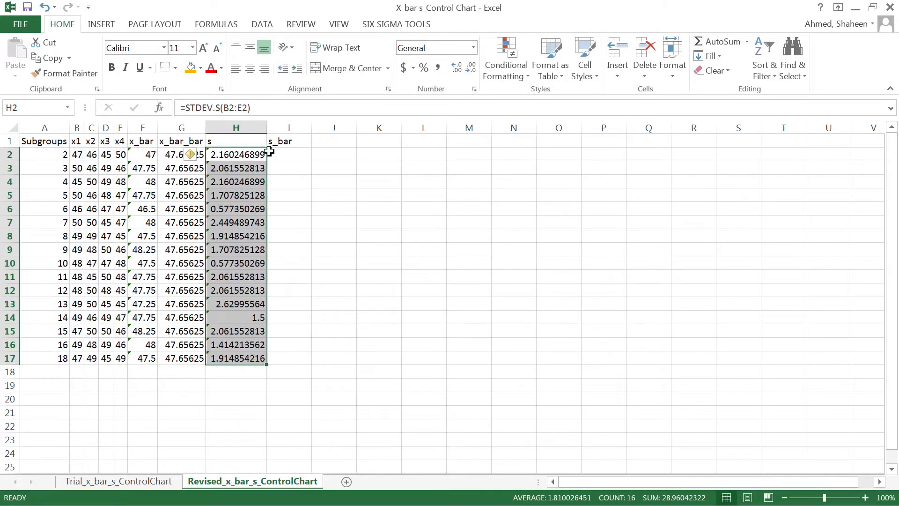
Format columns G and H as Number with two decimals and narrow column H.
left_click_drag(182, 127, 236, 127)
right_click(239, 130)
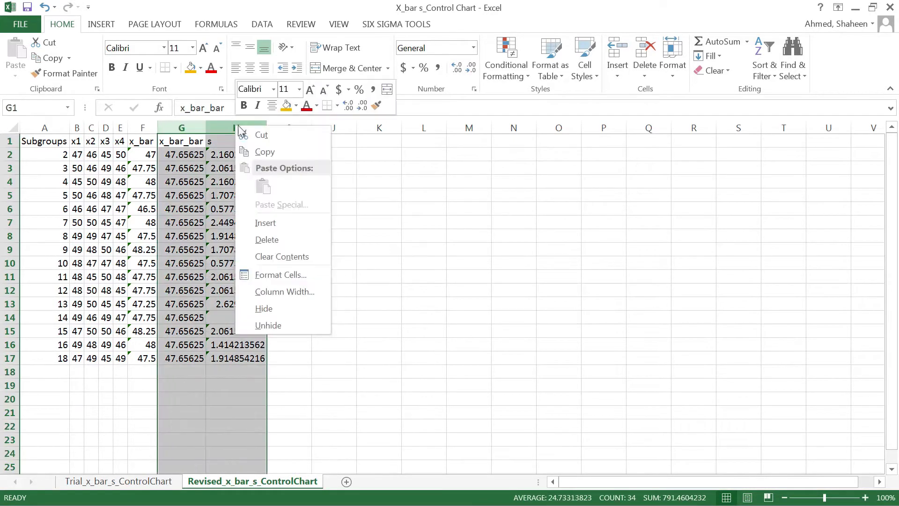
left_click(280, 275)
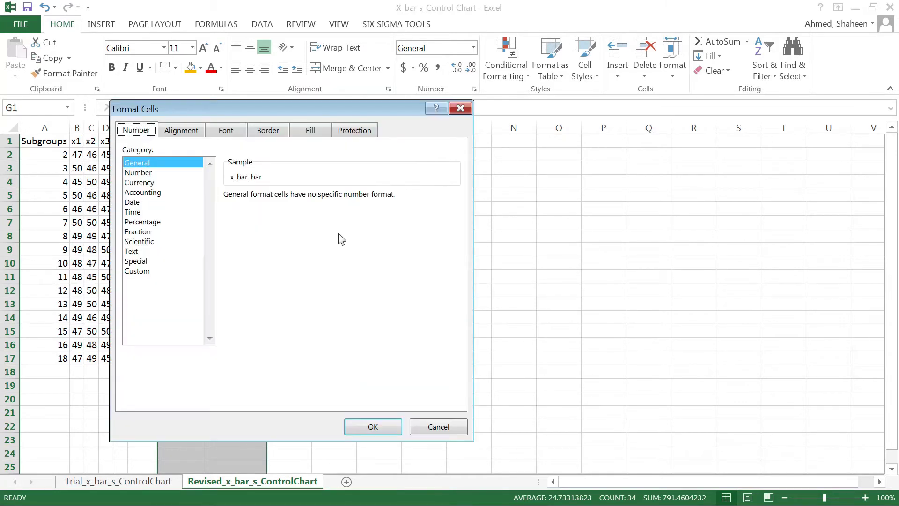
left_click(138, 172)
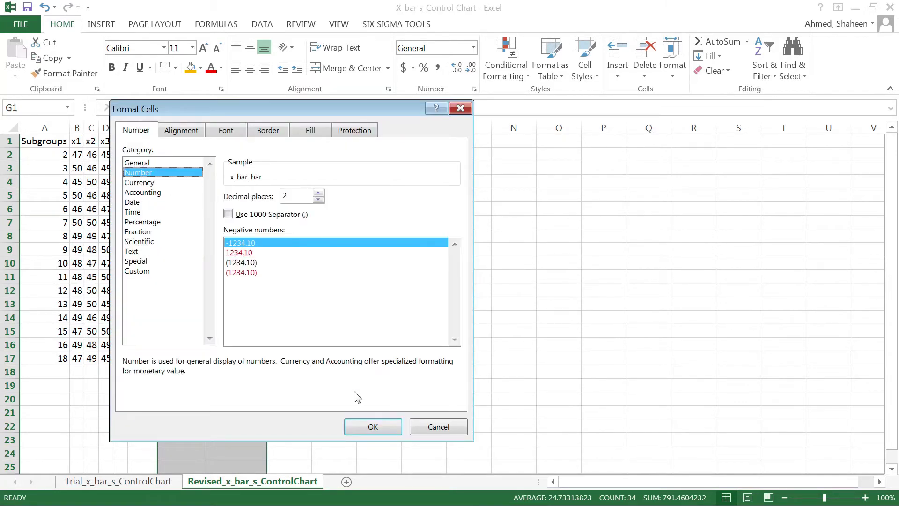
left_click(374, 426)
left_click_drag(269, 127, 229, 128)
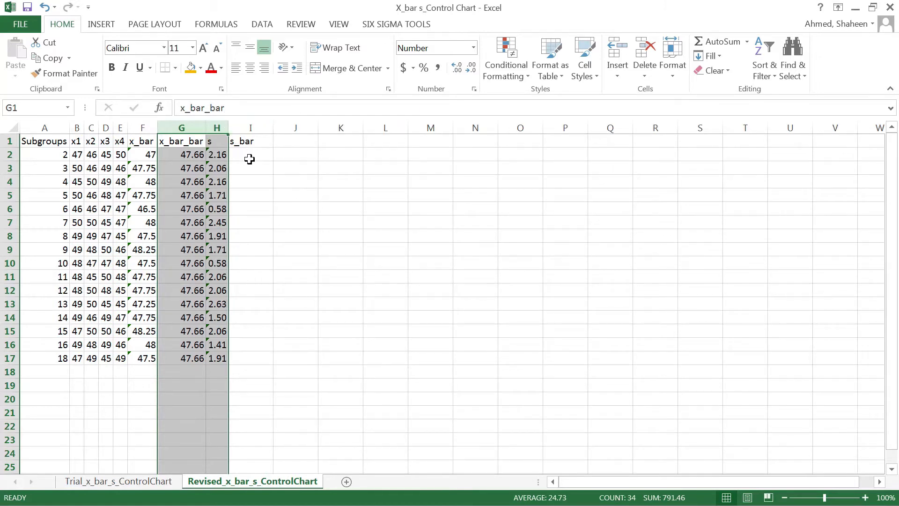
left_click(251, 157)
Copy the two-decimal formatting from an s cell onto the x_bar column with Format Painter.
left_click(217, 169)
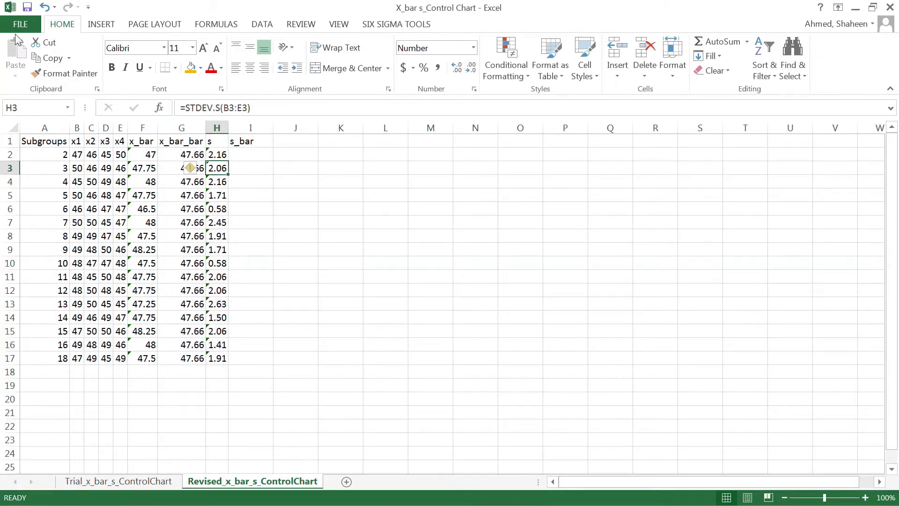
left_click(64, 73)
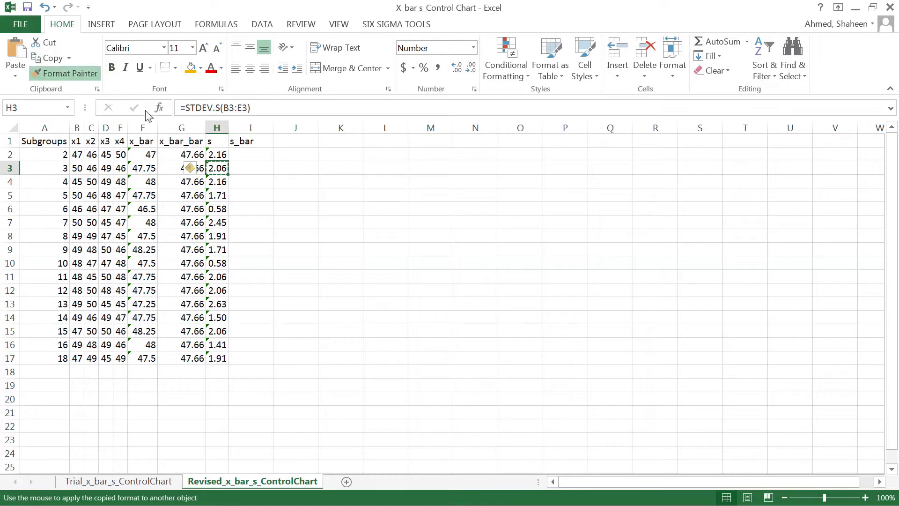
left_click(142, 128)
left_click(186, 222)
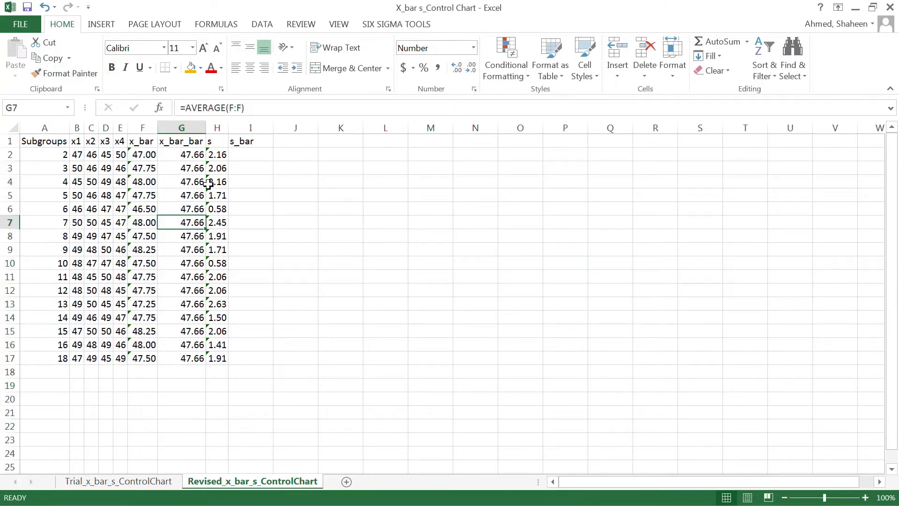
left_click(246, 156)
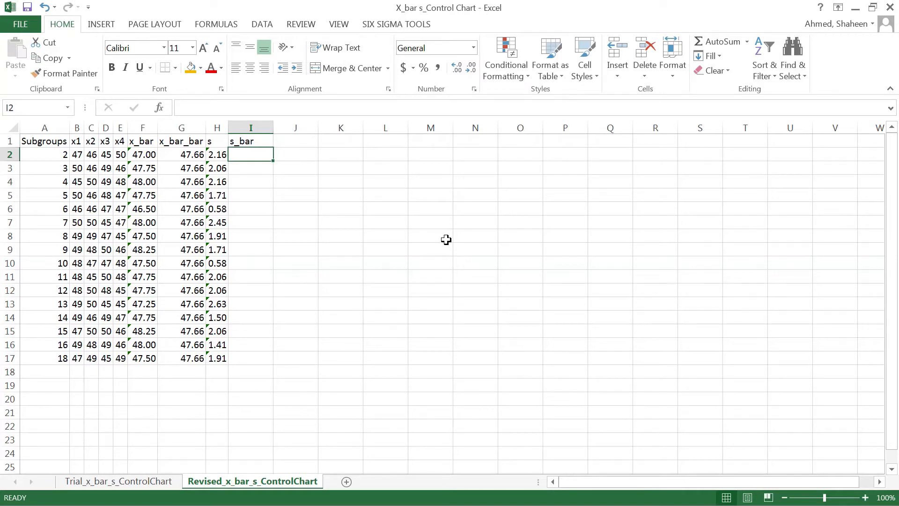
type("=average")
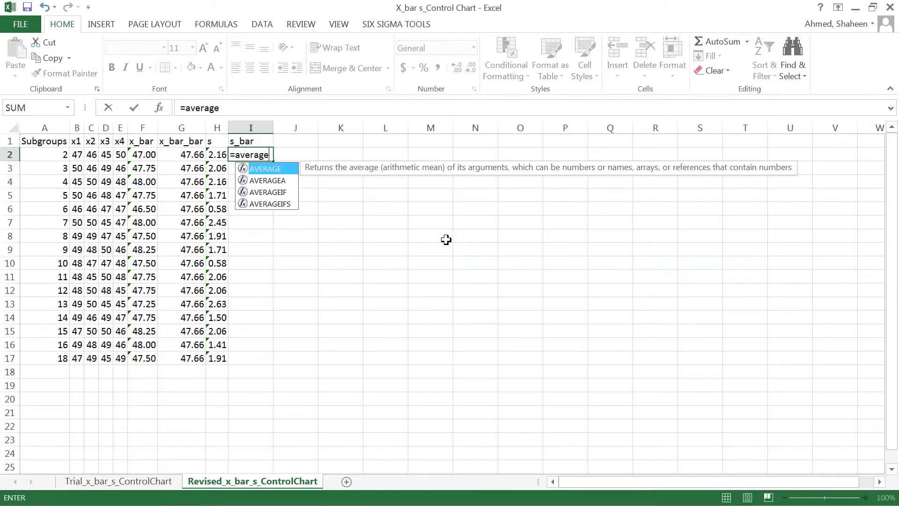
type("(")
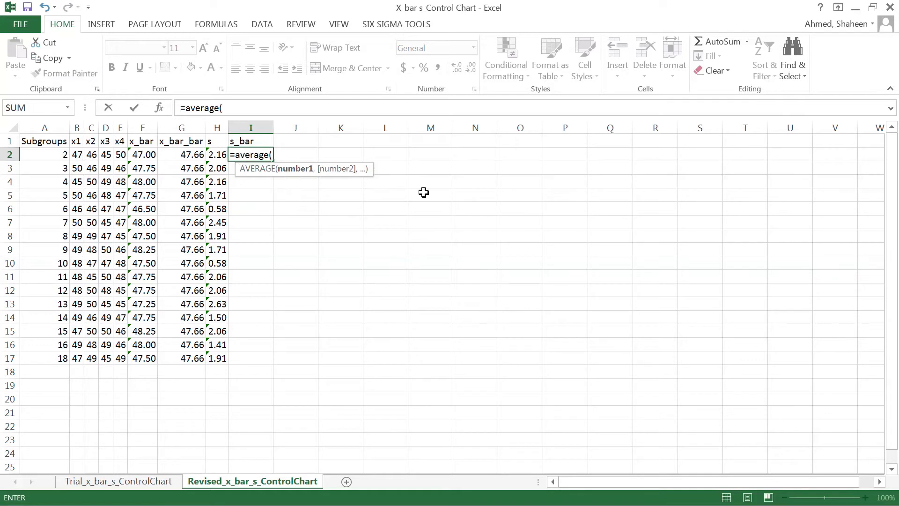
Enter =AVERAGE(H:H) in I2 and copy the 1.81 result down to I17.
left_click(217, 127)
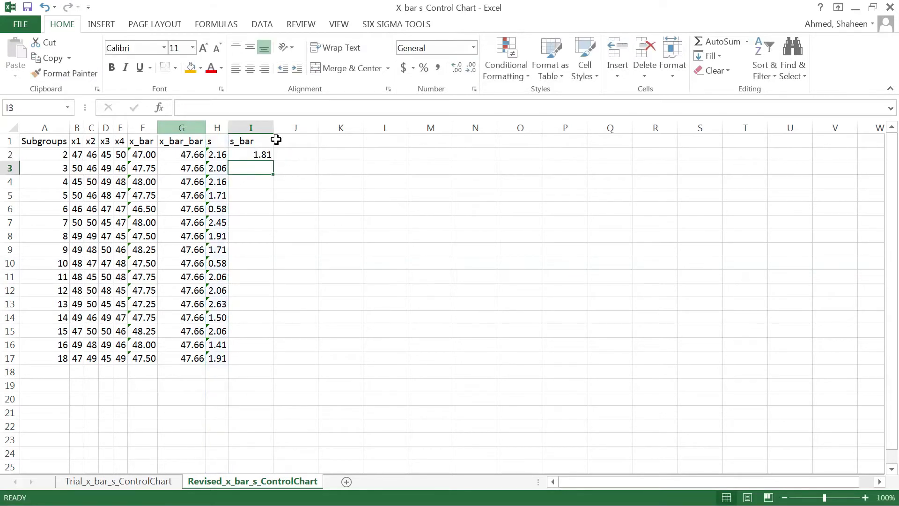
left_click(257, 155)
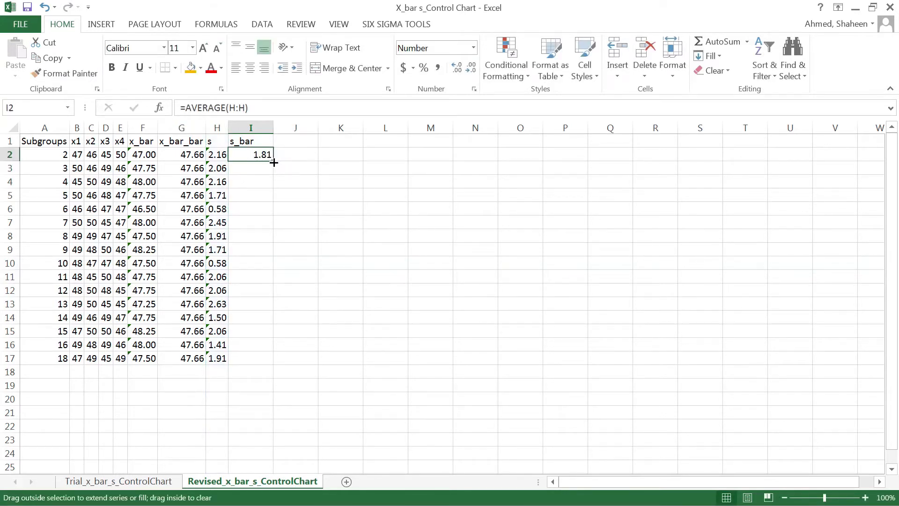
double_click(274, 162)
double_click(274, 127)
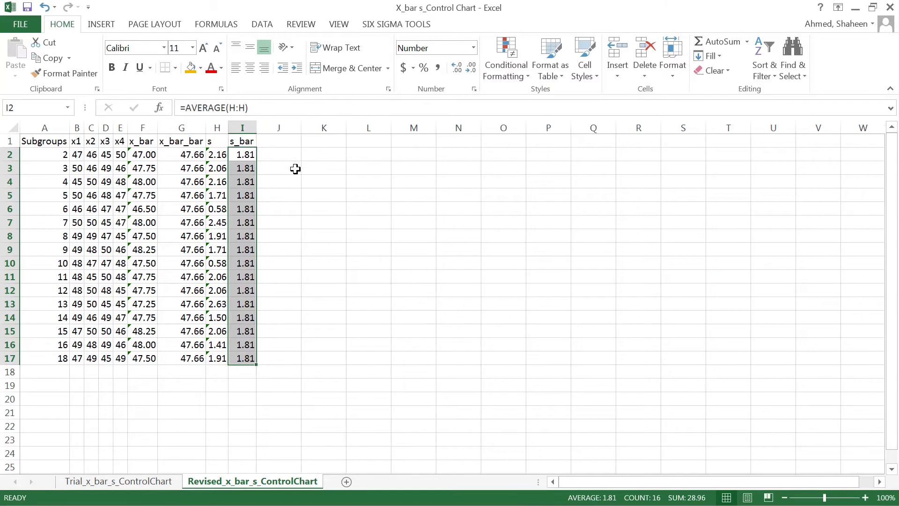
Enter UCL_x_bar in J1 and K1 and autofit both columns to the headings.
left_click(291, 143)
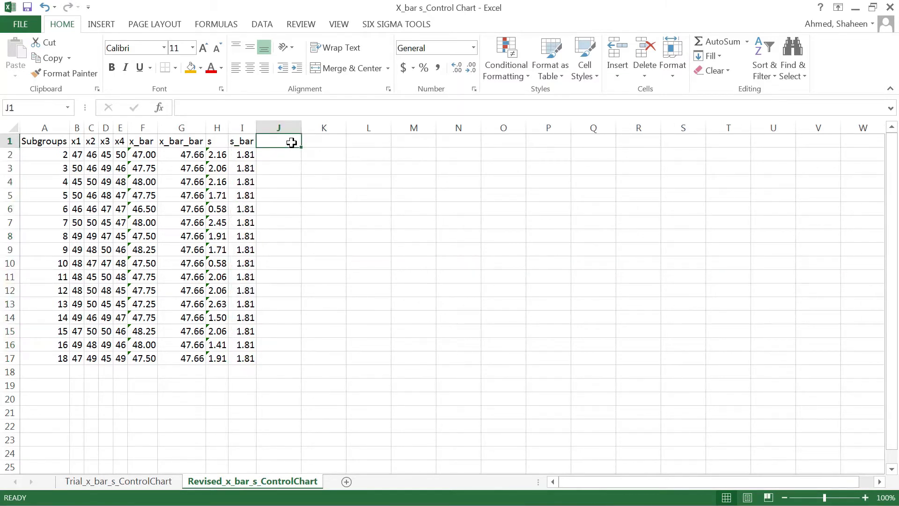
type("U")
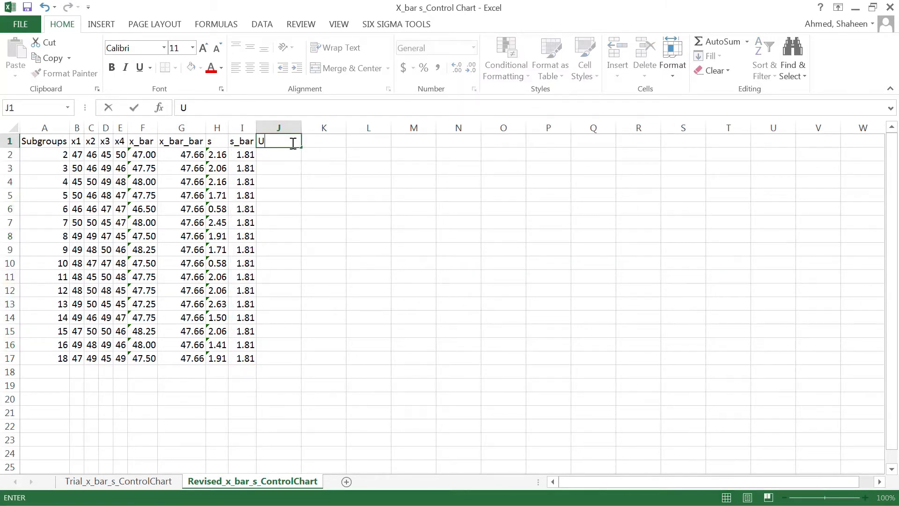
type("CL")
type("_x_bar")
key("Tab")
key("Return")
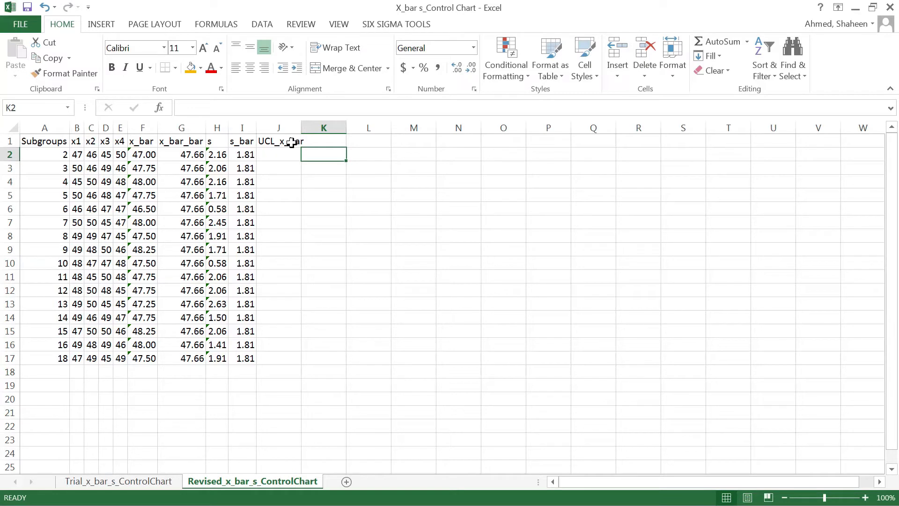
left_click(295, 143)
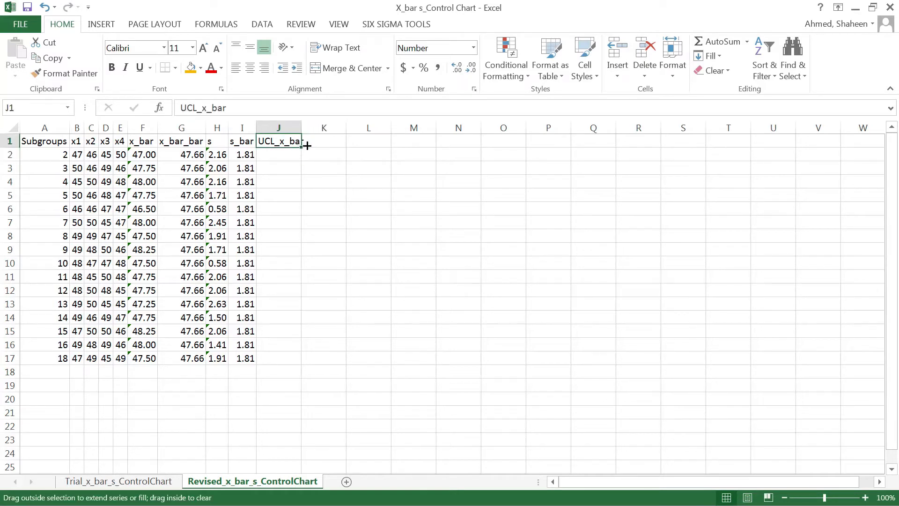
left_click_drag(307, 146, 330, 145)
double_click(302, 128)
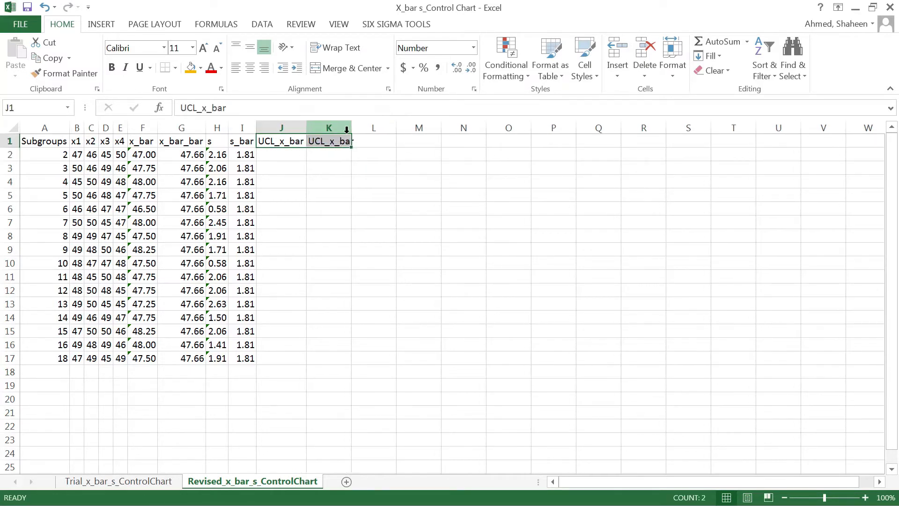
double_click(351, 128)
left_click(332, 155)
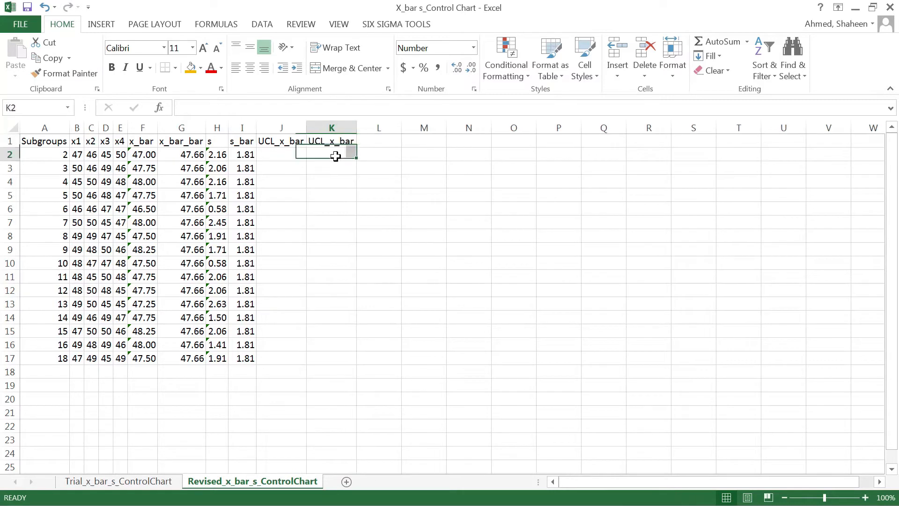
Start a formula in J2, erase it, and switch to another window.
left_click(280, 155)
type("=")
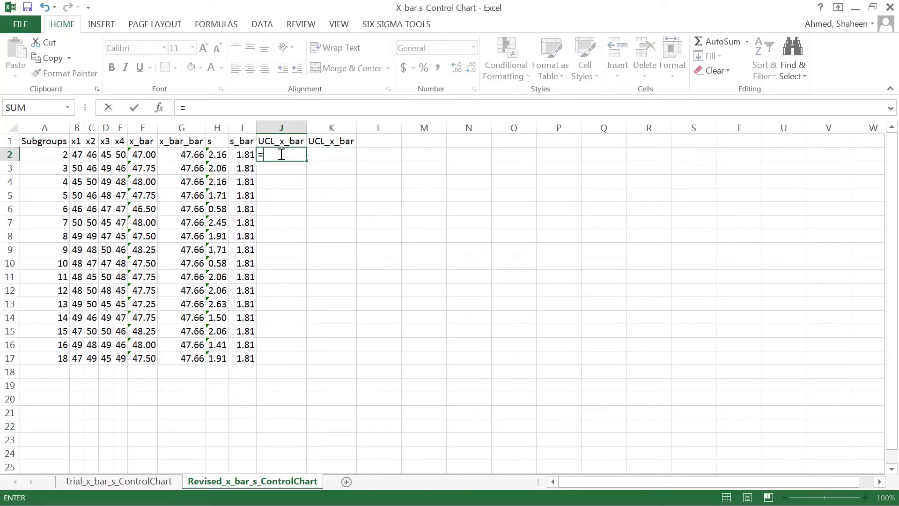
key("BackSpace")
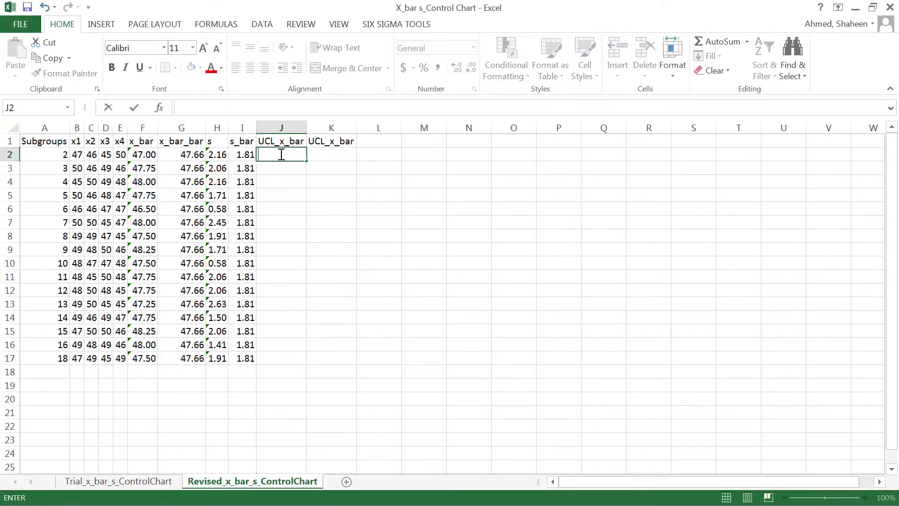
key("alt+Tab")
Paste the Revised Control Chart limit formula images at cell R1.
left_click(646, 141)
key("ctrl+v")
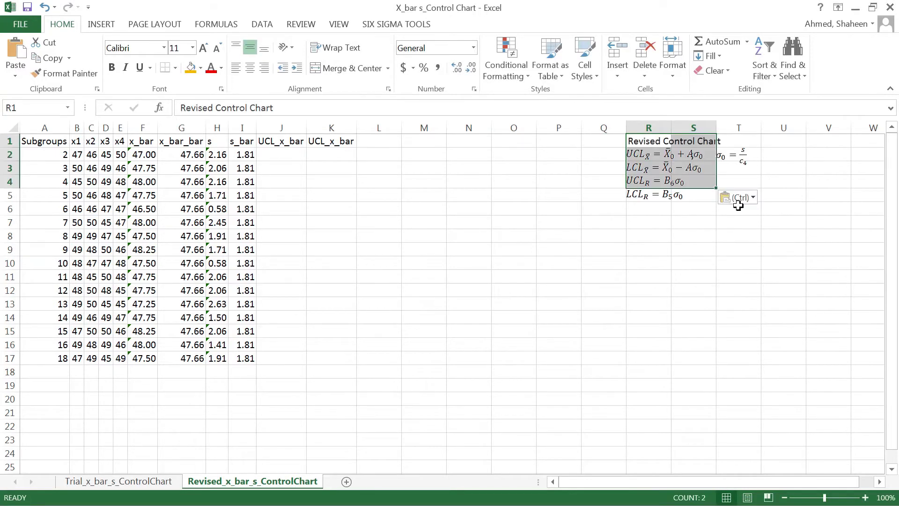
left_click(705, 234)
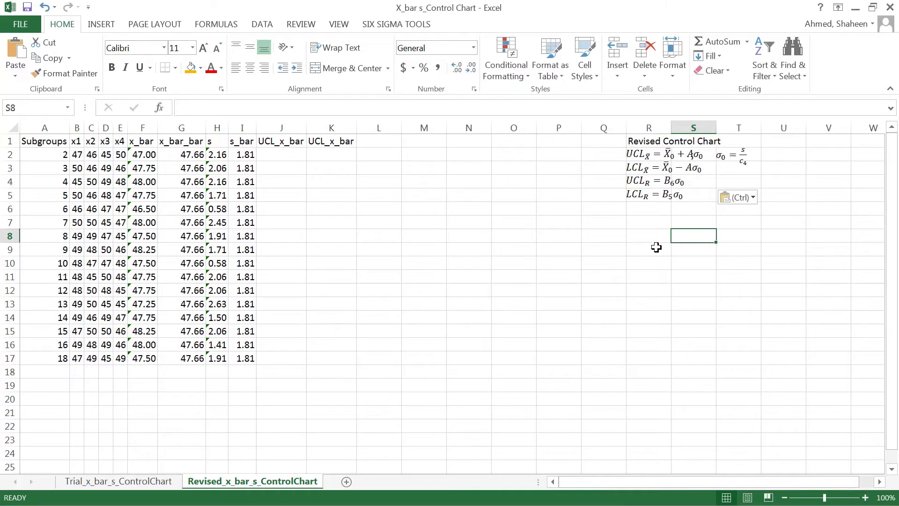
Label R7, R8 and R9 as A, s and c4.
left_click(645, 223)
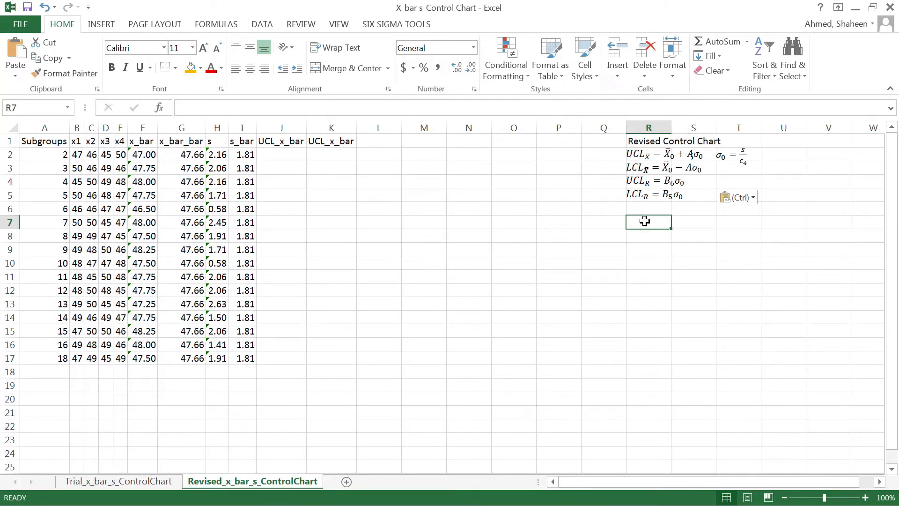
type("A")
key("Return")
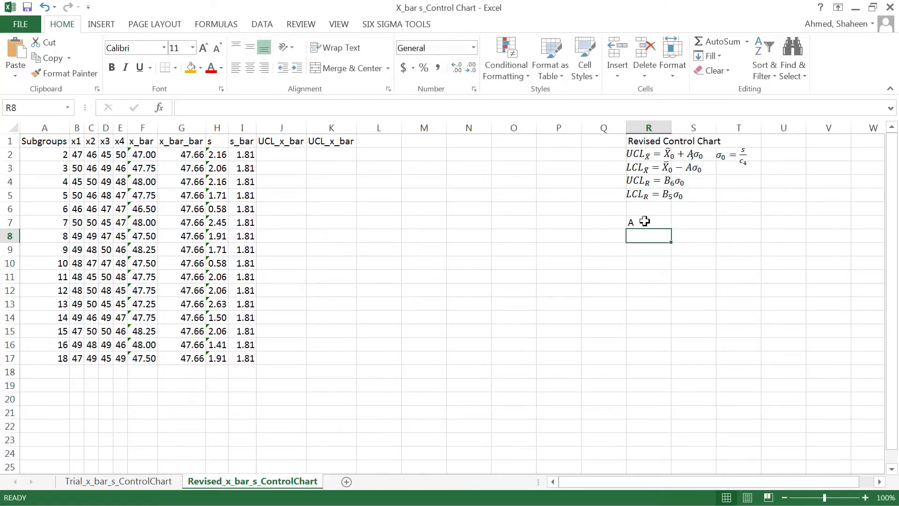
type("s")
key("Return")
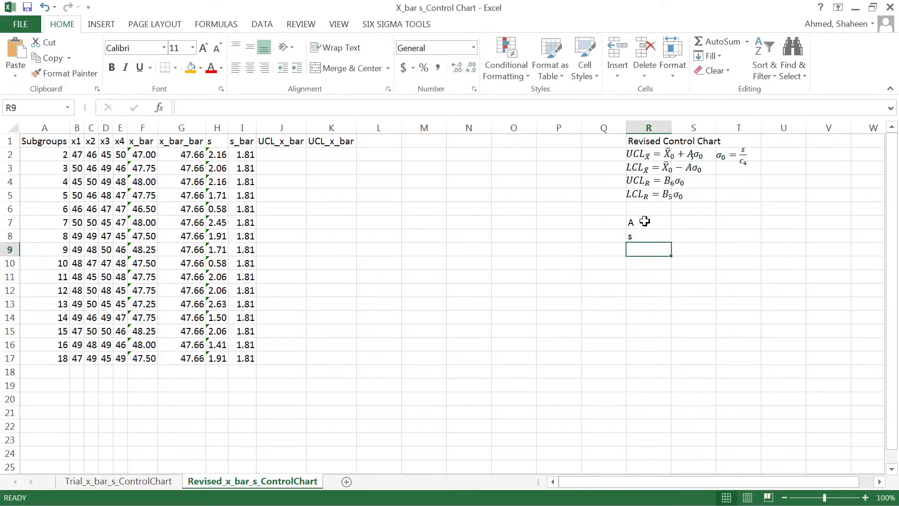
type("C")
key("BackSpace")
type("c")
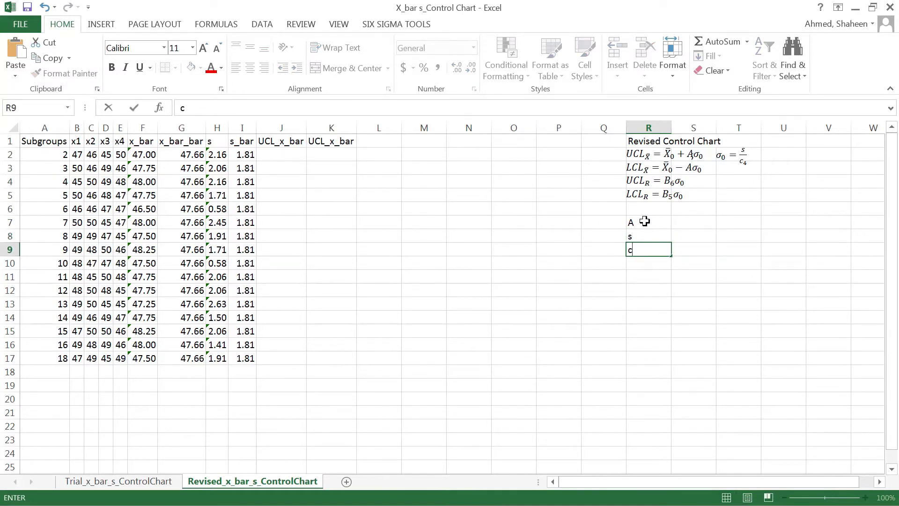
type("4")
key("Return")
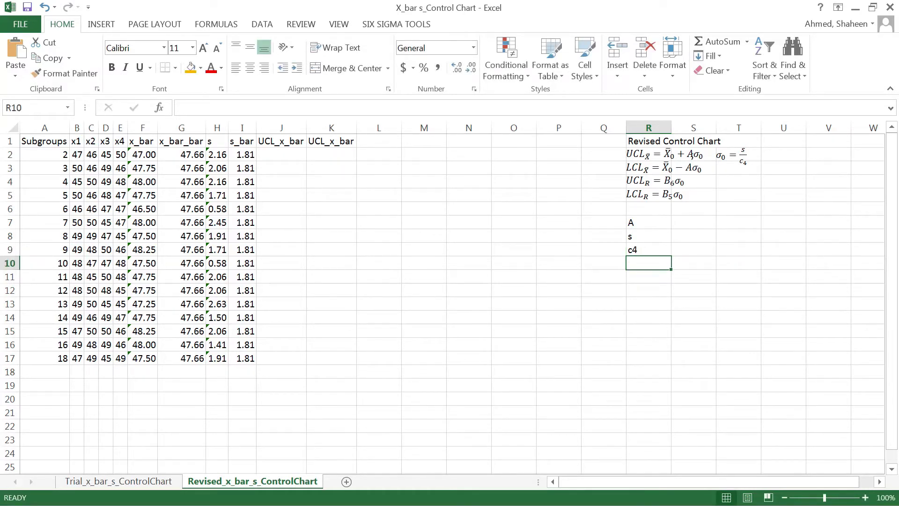
left_click(656, 184)
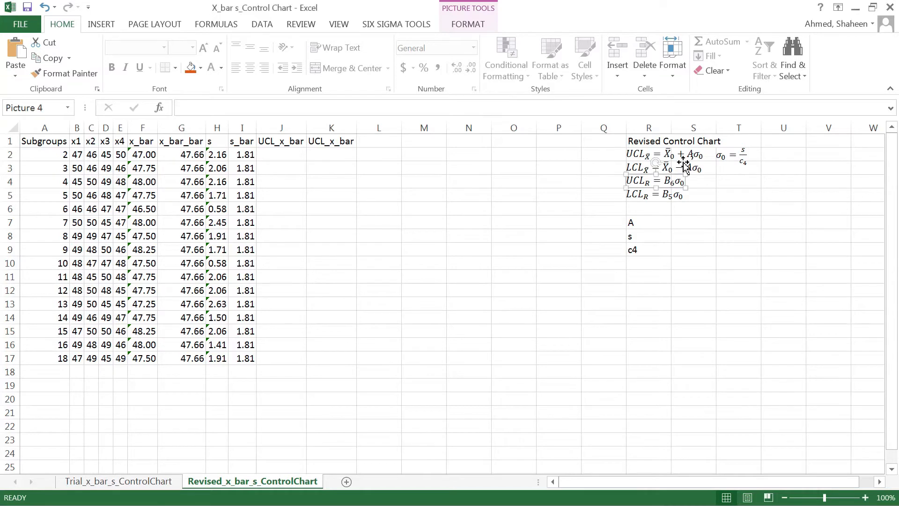
Clear the title area Q1:T7 and delete the UCL_R and LCL_R equation pictures.
left_click_drag(612, 141, 746, 216)
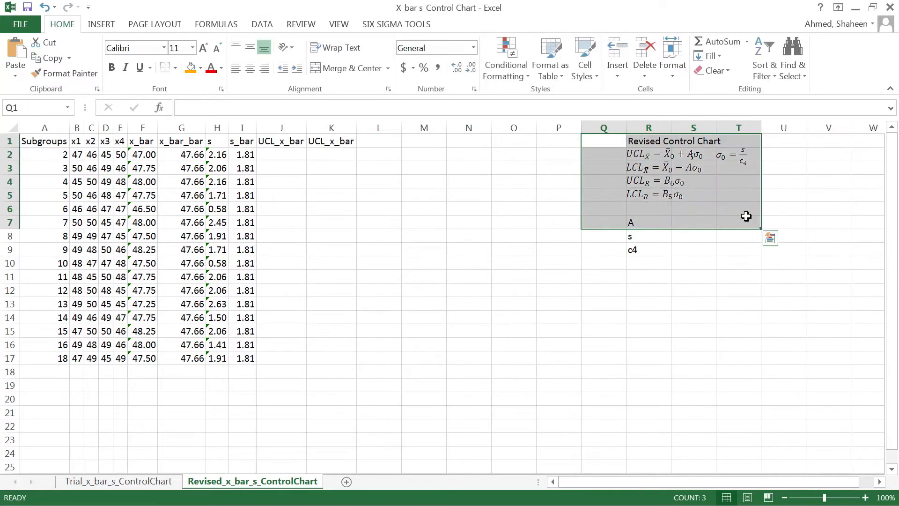
key("Delete")
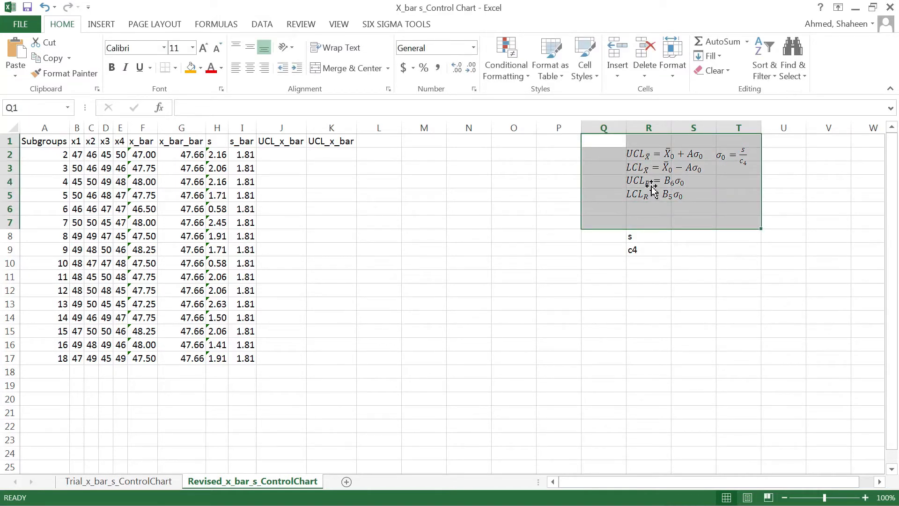
left_click(651, 186)
key("Delete")
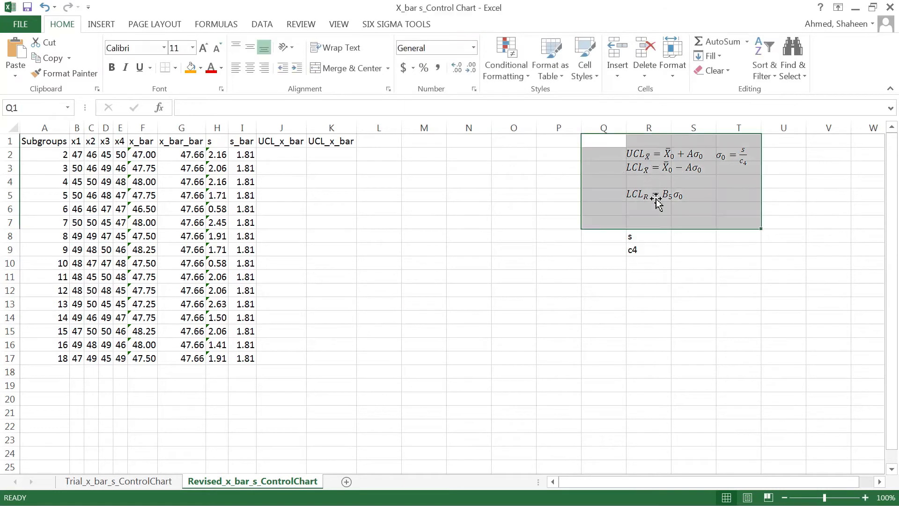
left_click(657, 195)
key("Delete")
Retype the label A in cell R7.
left_click(658, 195)
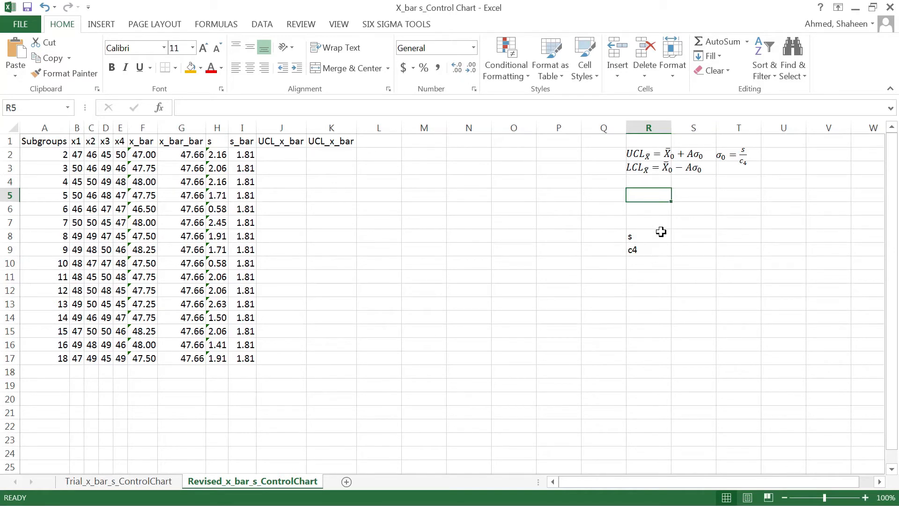
left_click(647, 221)
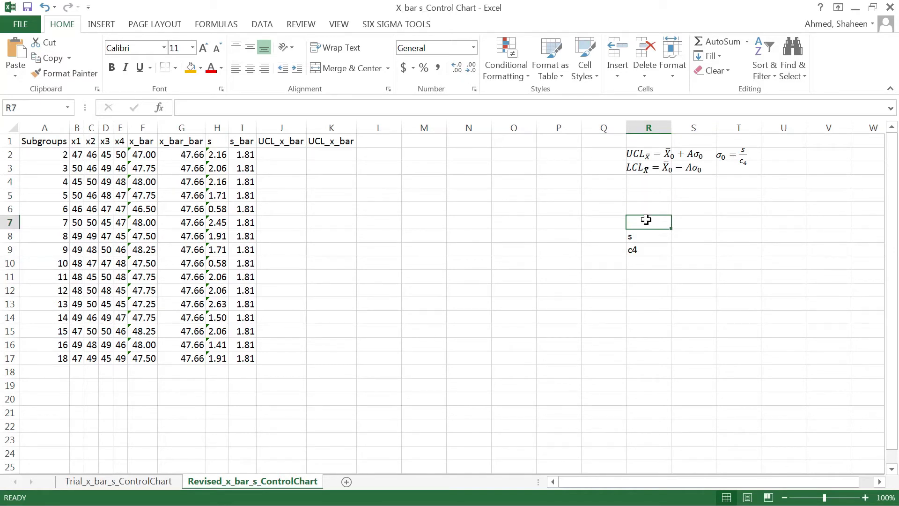
type("A")
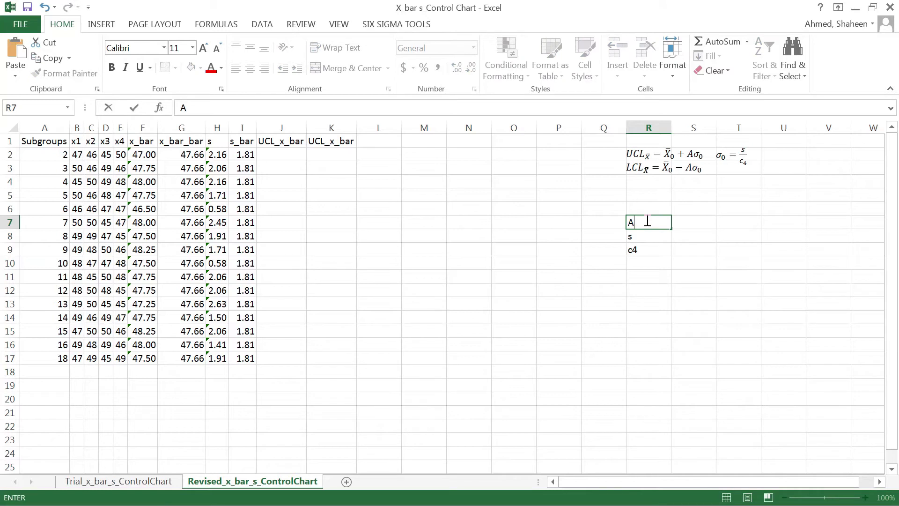
key("Tab")
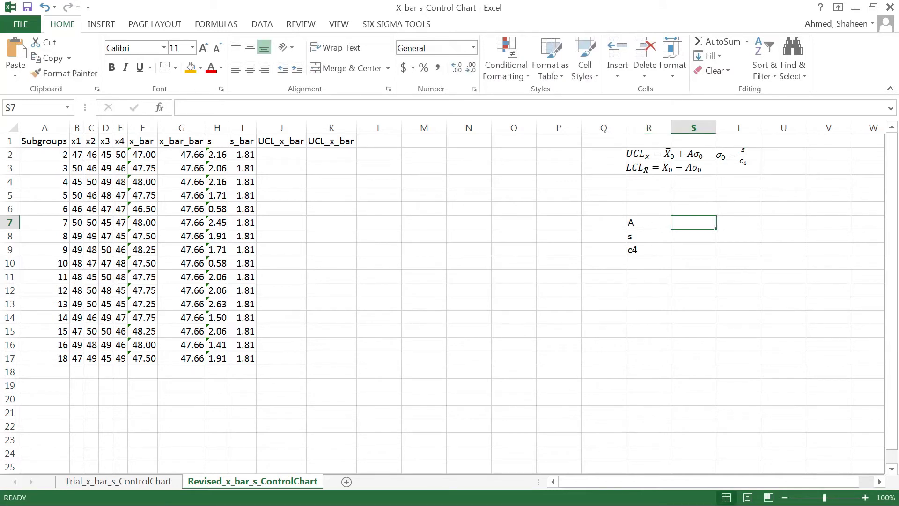
key("alt+Tab")
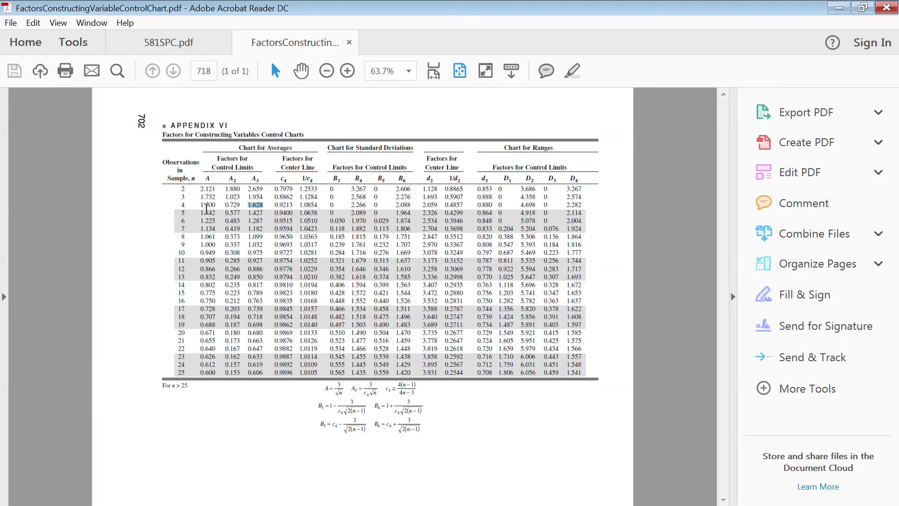
Mark A = 1.500 and c4 = 0.9213 in the four-observation row of the factors table.
double_click(207, 204)
left_click(282, 204)
double_click(281, 204)
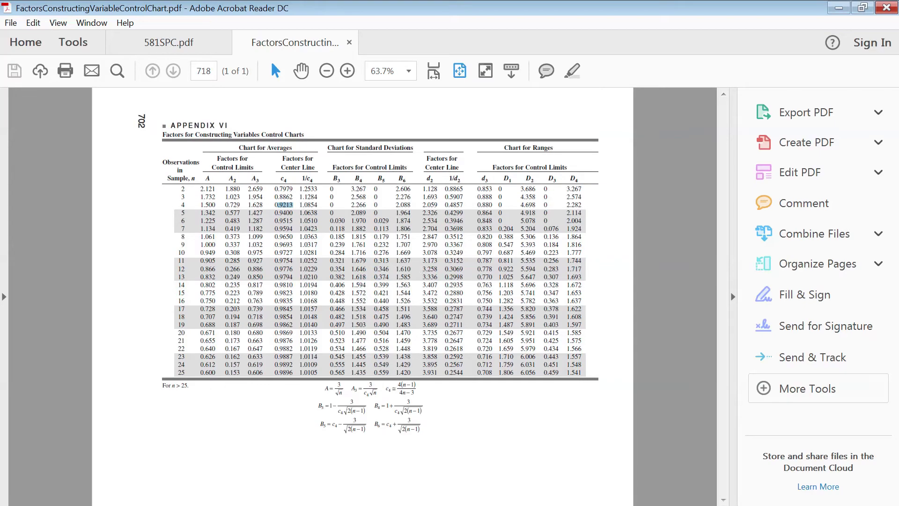
Confirm the A value 1.5 and move down toward the c4 value cell.
key("alt+Tab")
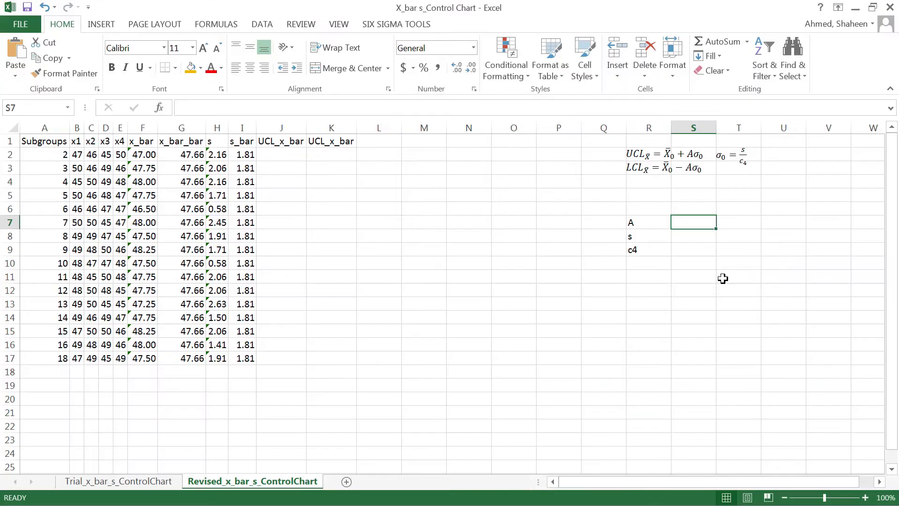
type("1.5")
key("Return")
key("Return")
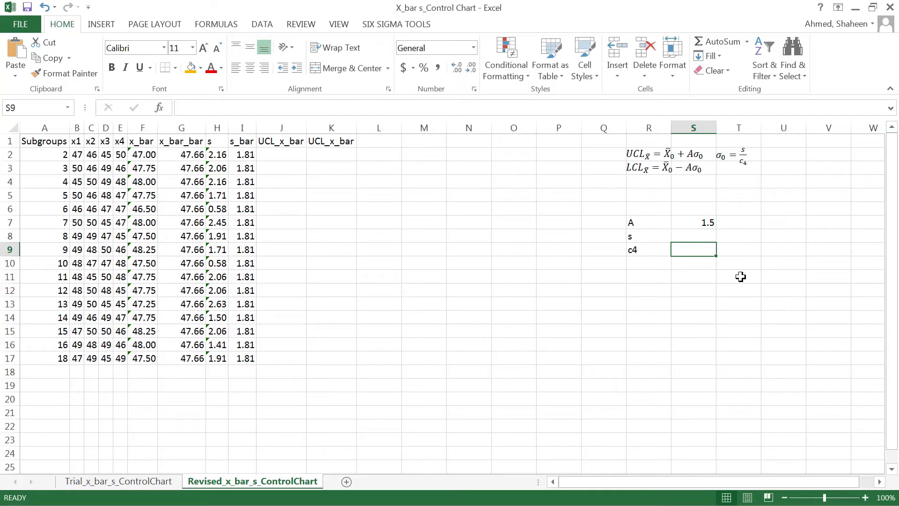
type(".9213")
key("Return")
Set the s value cell to reference s_bar in I2, showing 1.81.
left_click(711, 239)
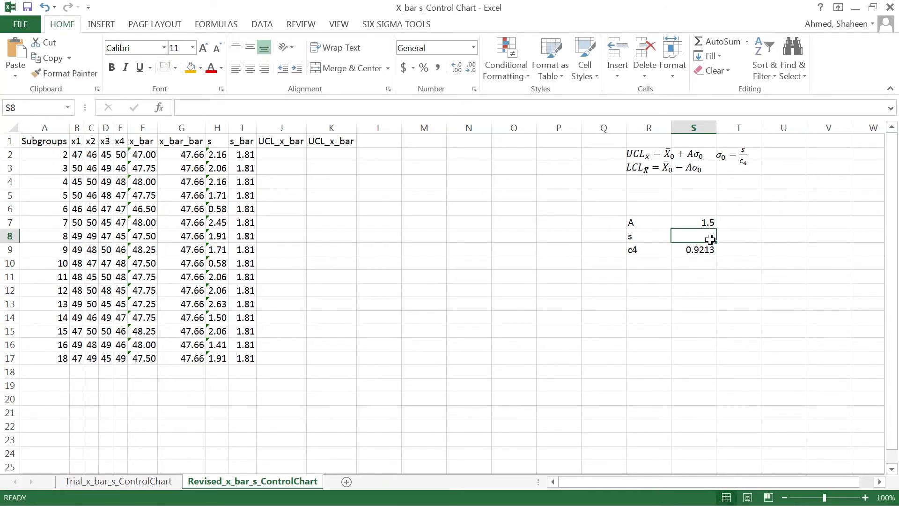
type("=")
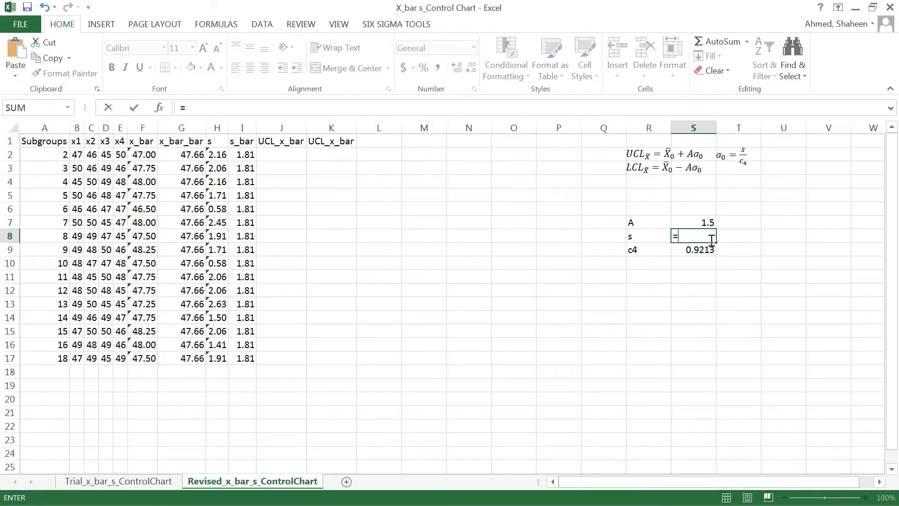
type("ave")
key("BackSpace")
key("BackSpace")
key("BackSpace")
type("sstdev")
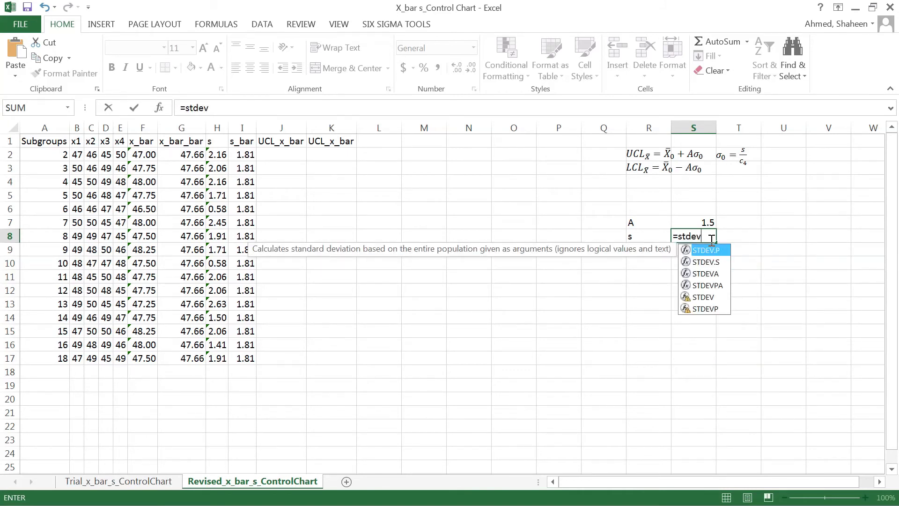
key("BackSpace")
key("BackSpace")
key("BackSpace")
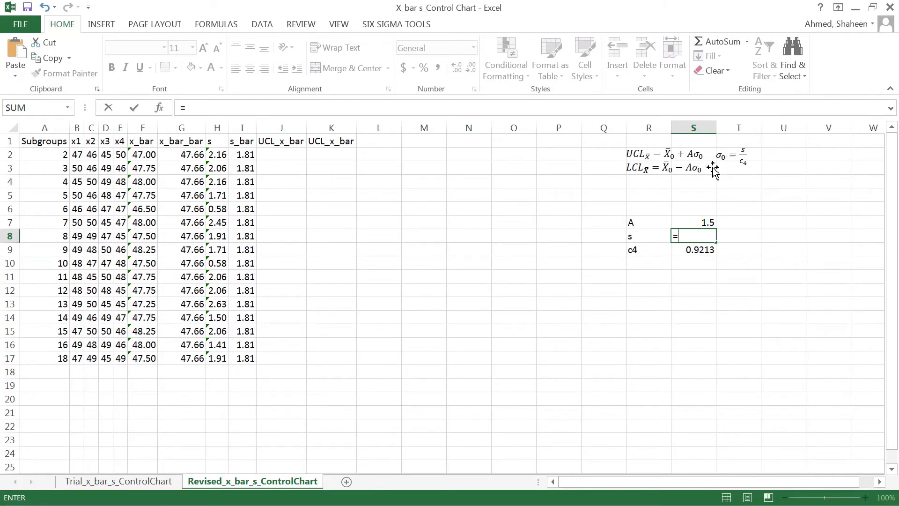
left_click(245, 155)
key("Return")
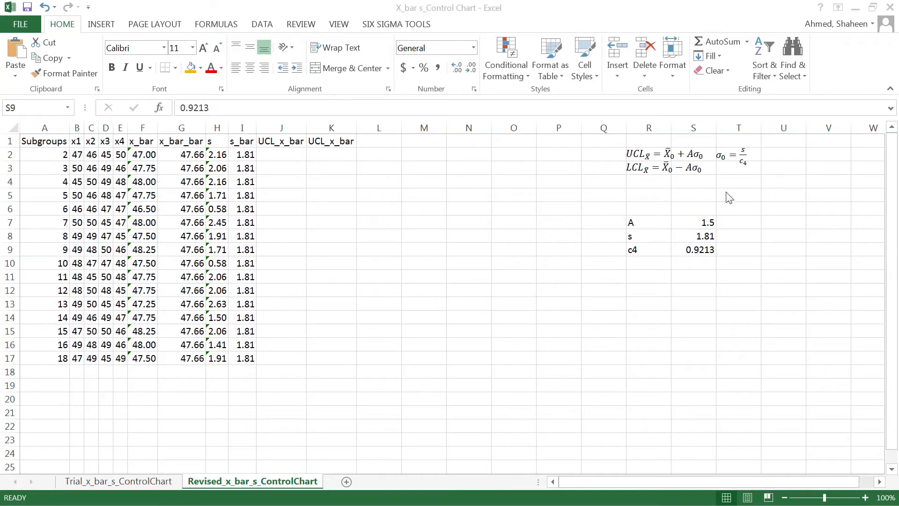
Rename the s label cell to s_ba.
left_click(632, 249)
double_click(631, 236)
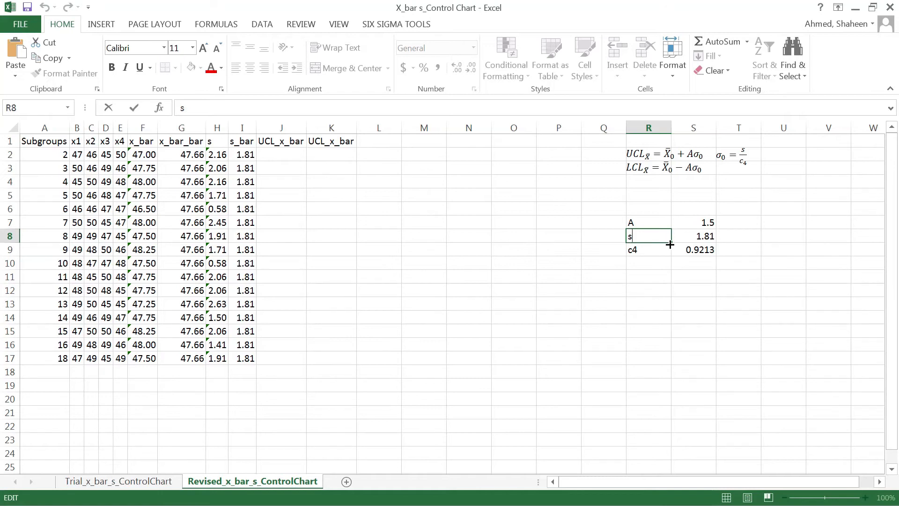
type("_+")
type("ba")
key("Return")
Enter the upper limit formula =G2+$S$7*$S$10 in J2.
left_click(246, 128)
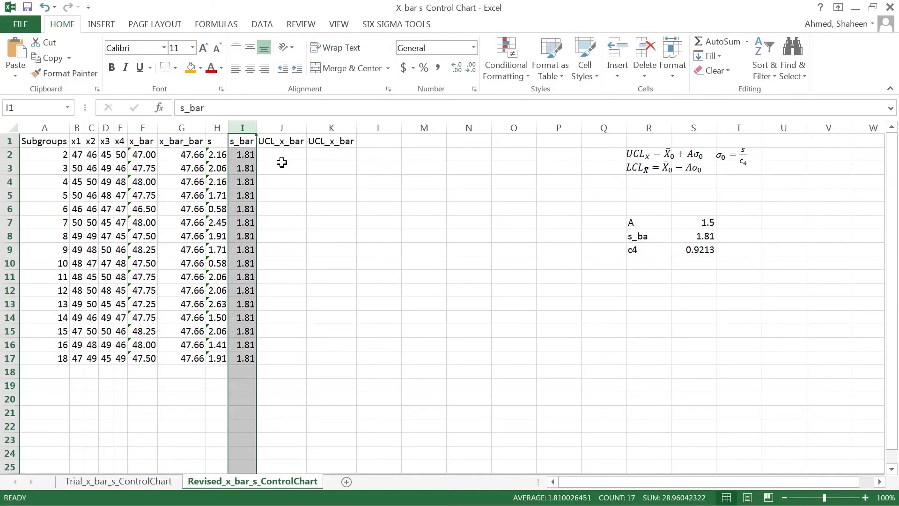
left_click(730, 222)
left_click(287, 154)
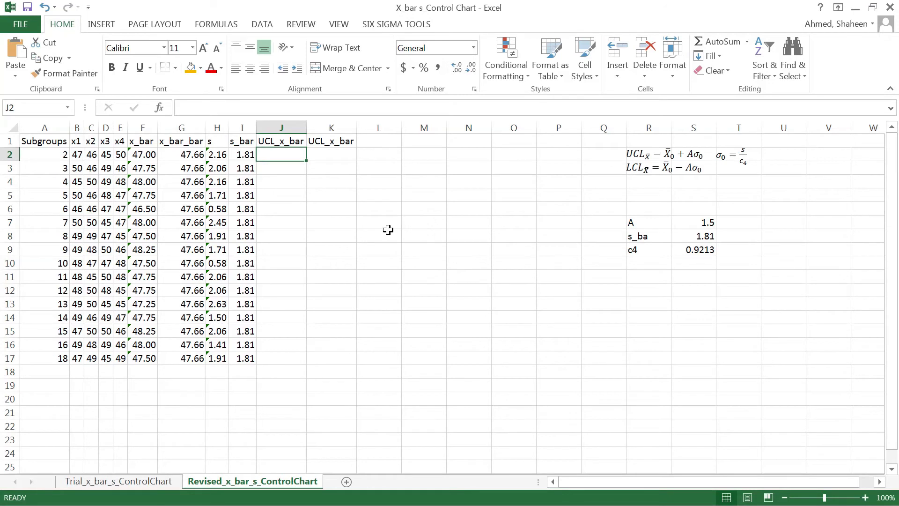
type("=")
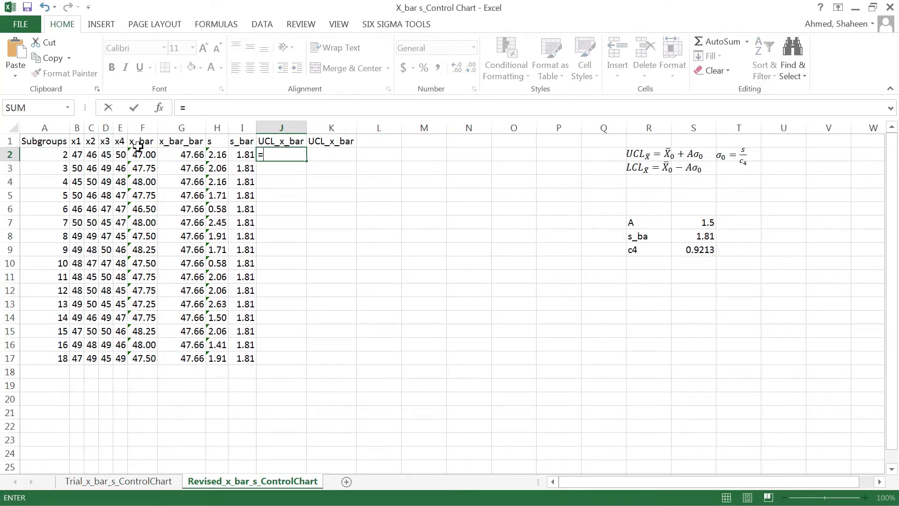
left_click(181, 155)
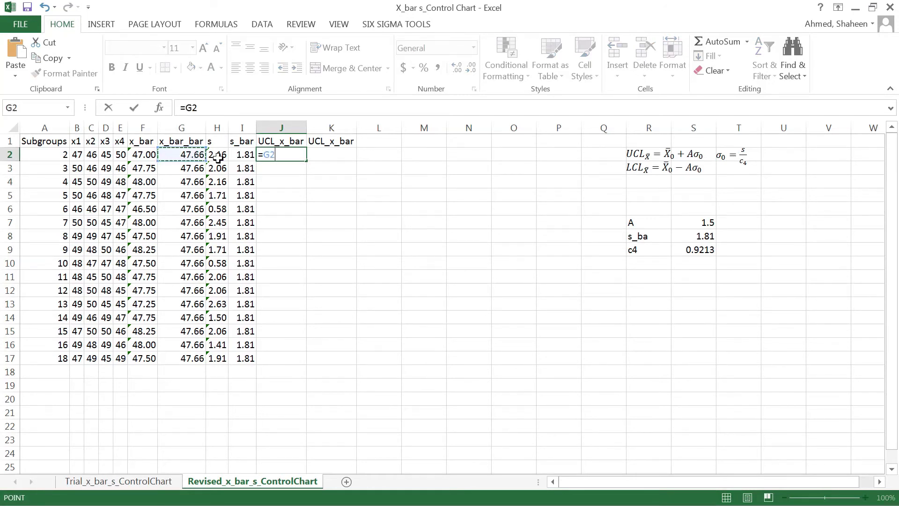
type("+")
left_click(704, 222)
key("F4")
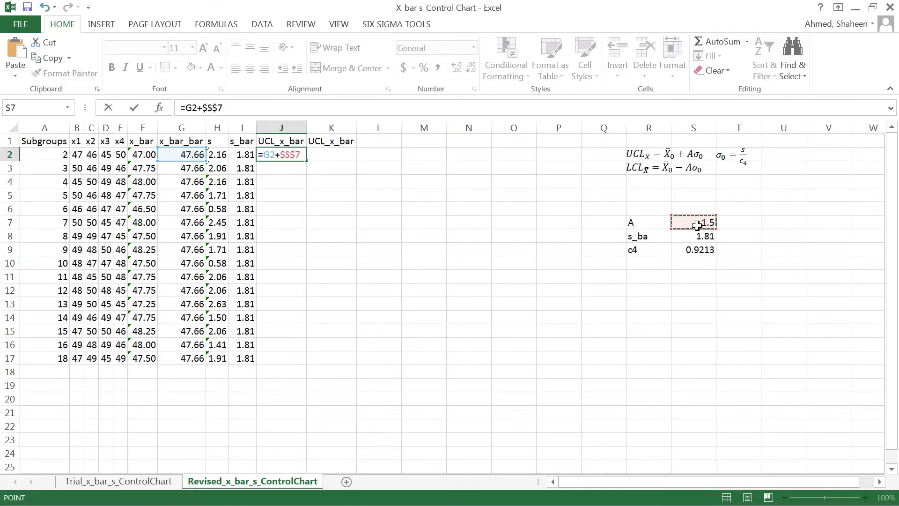
type("*")
left_click(700, 265)
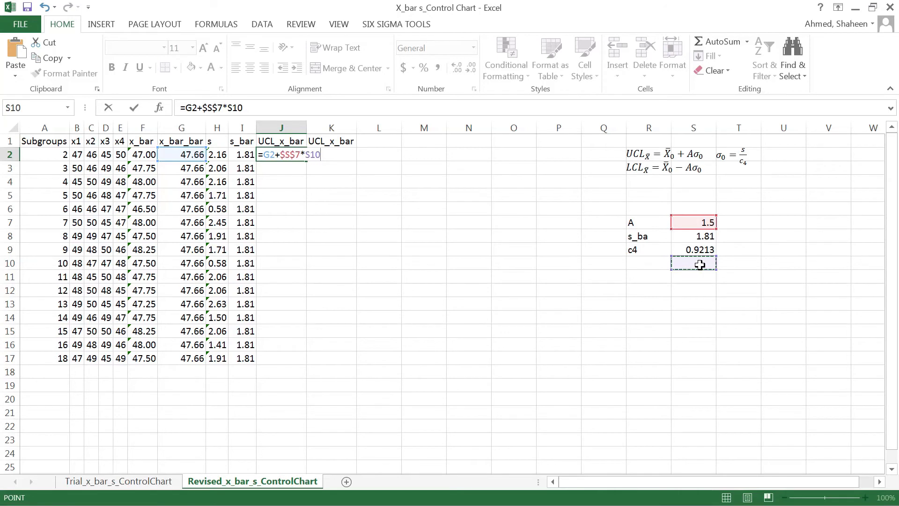
key("F4")
key("Return")
Fill the UCL_x_bar formula down to row 17, showing 47.65625.
left_click(279, 156)
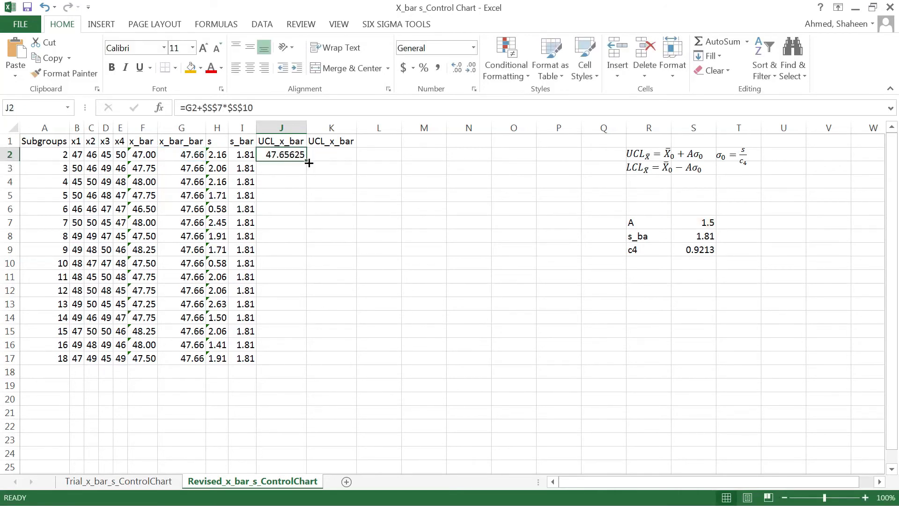
double_click(307, 174)
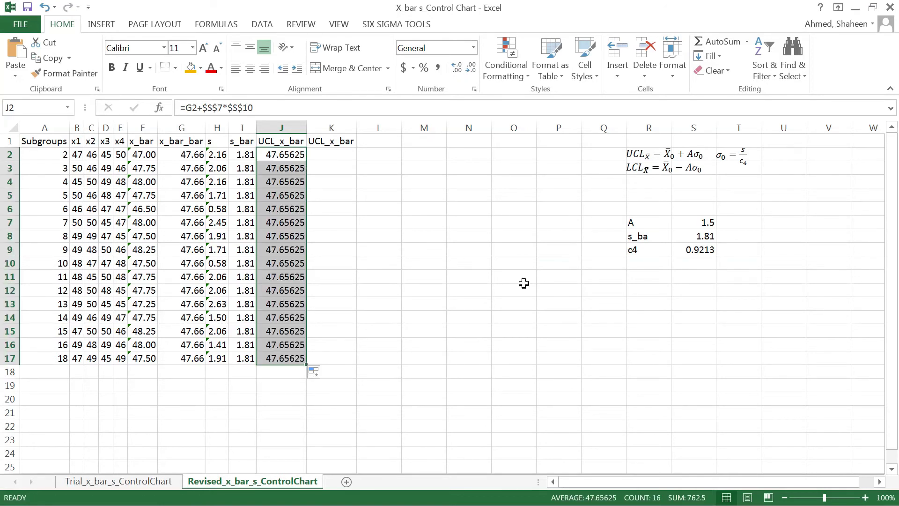
left_click(709, 263)
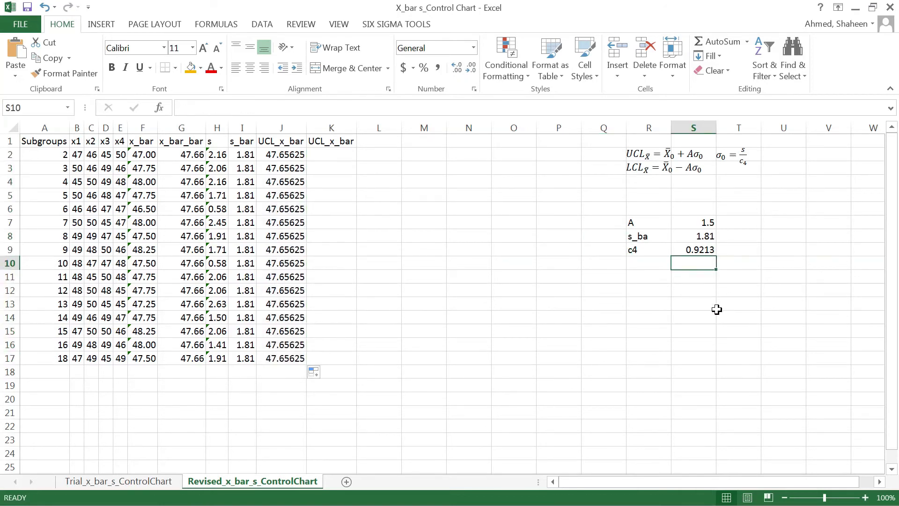
Label the Sigma0= cell and compute sigma0 as s_bar divided by c4, giving 1.964644.
key("Left")
type("Si")
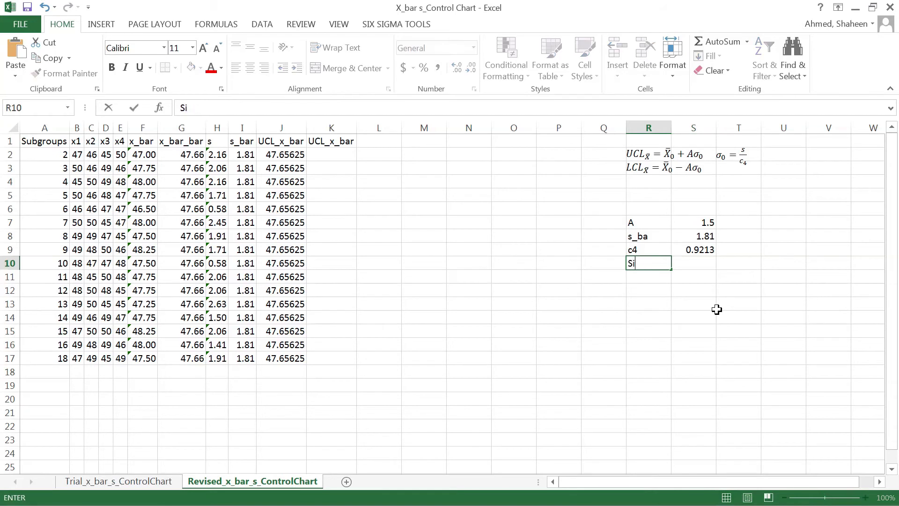
type("gma0=")
key("Tab")
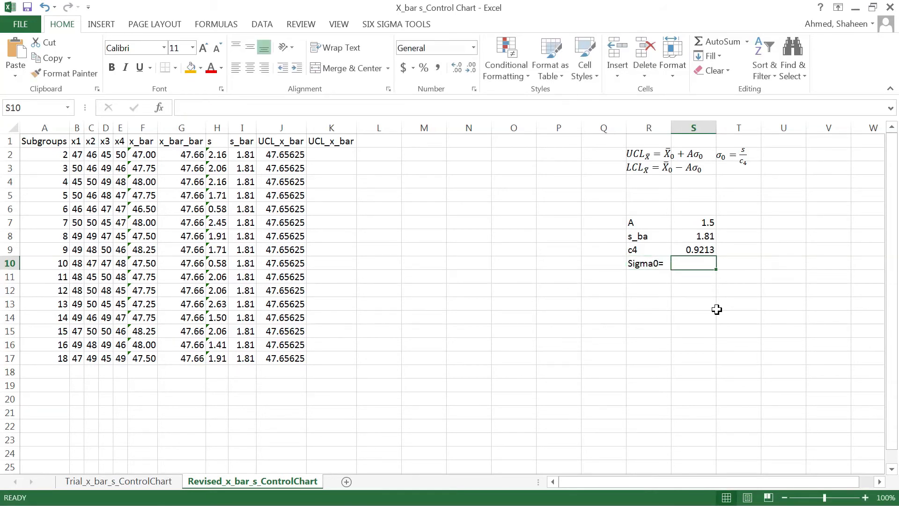
type("=")
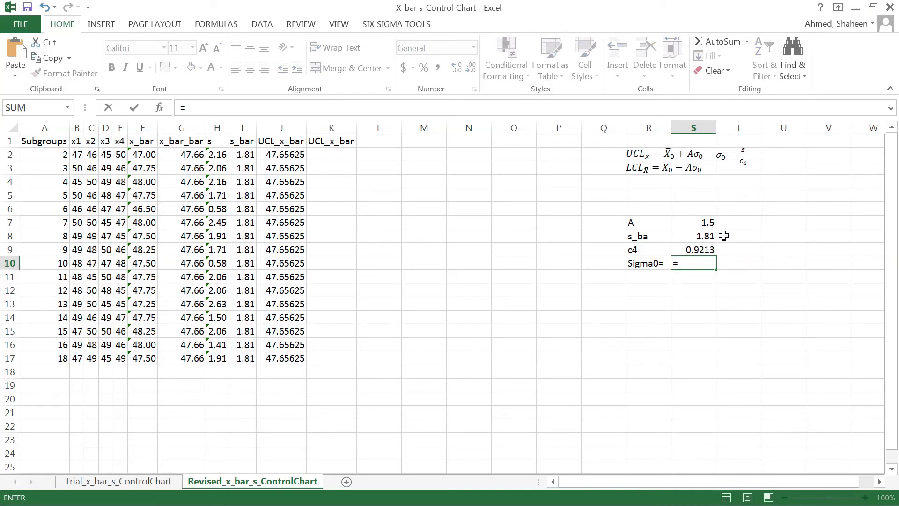
left_click(705, 236)
type("/")
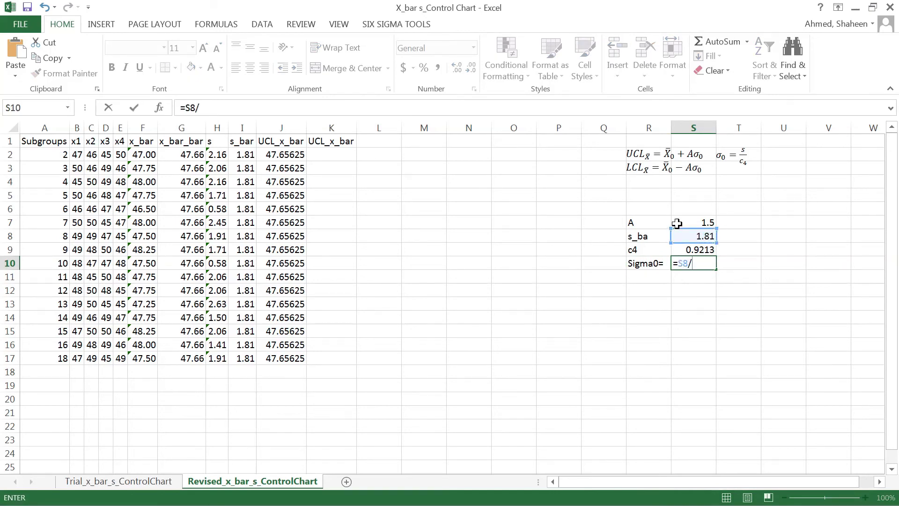
left_click(702, 249)
key("Return")
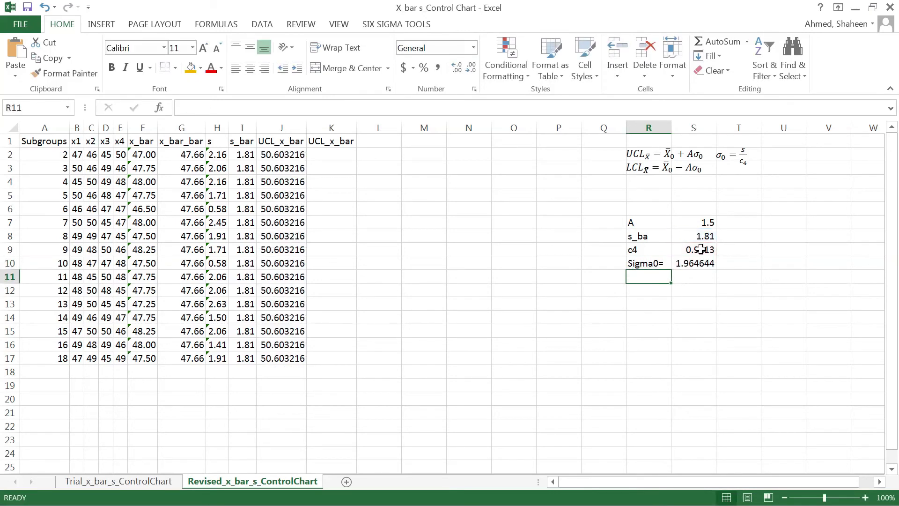
Make the G2 reference absolute in J2's upper limit formula, now 50.603216.
double_click(280, 155)
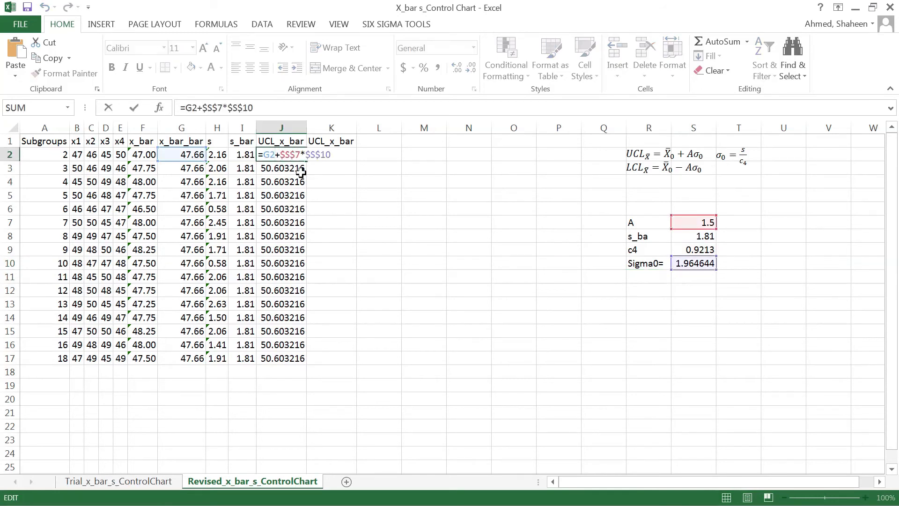
key("Return")
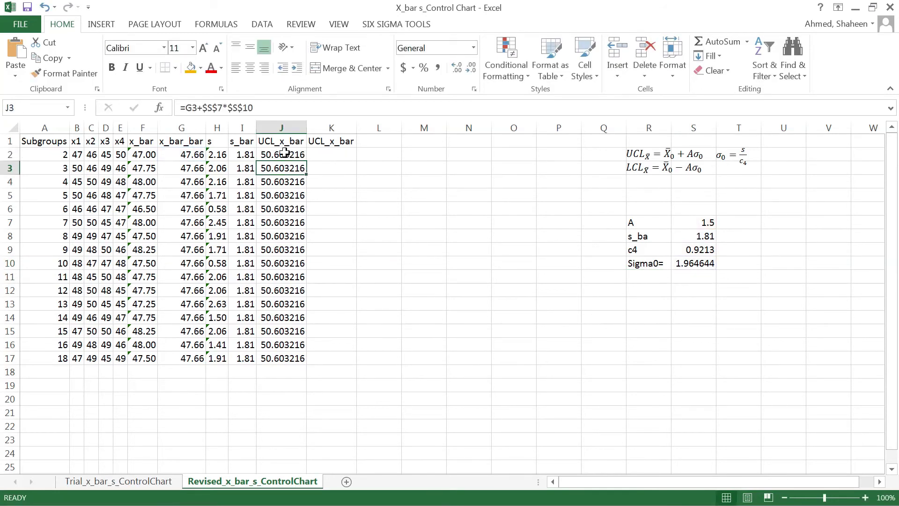
double_click(281, 155)
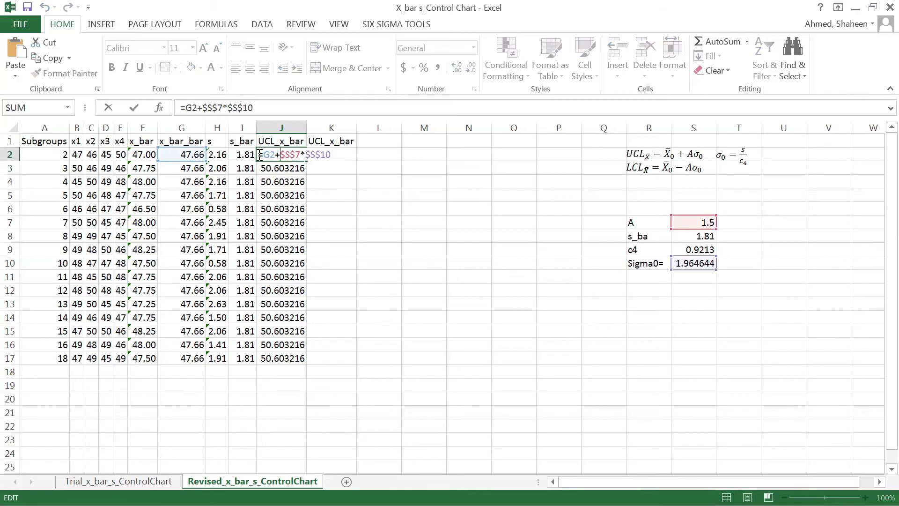
key("F4")
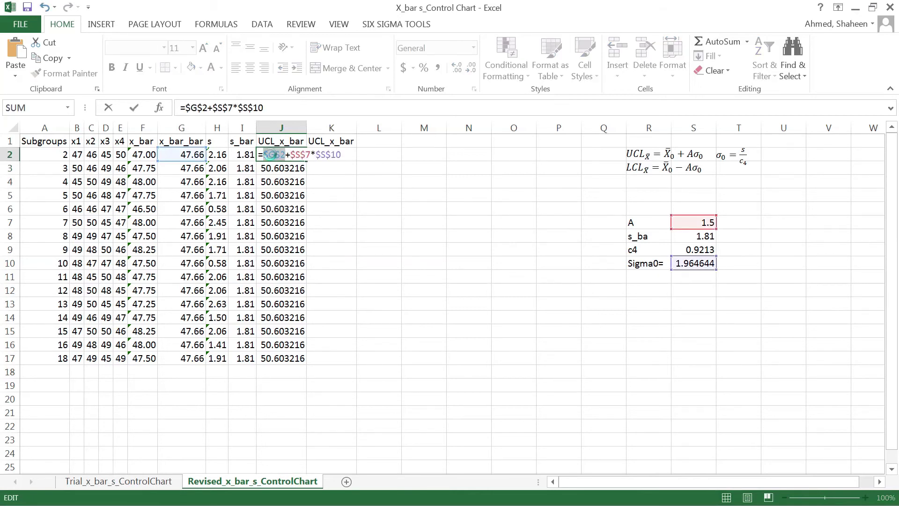
key("Return")
Build the LCL_x_bar column with =$G$2-$S$7*$S$10, filled to row 17 showing 44.709284.
left_click_drag(306, 161, 341, 157)
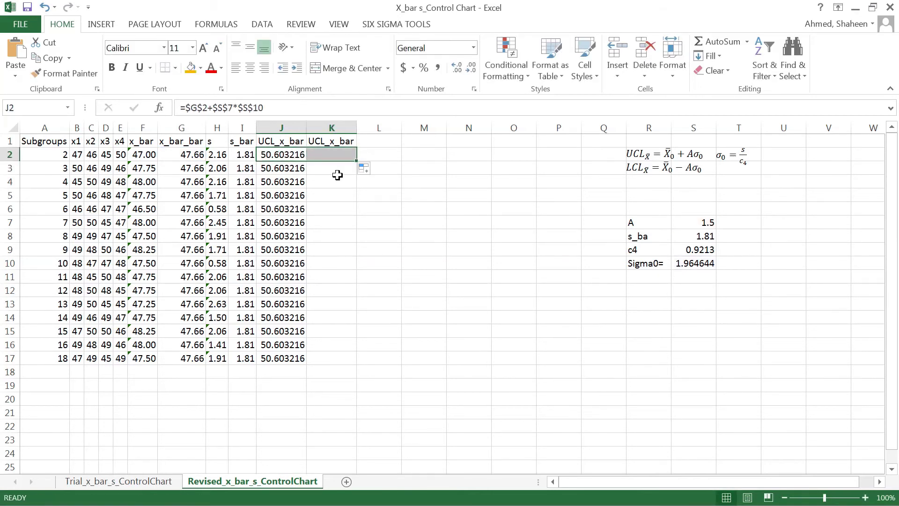
double_click(331, 155)
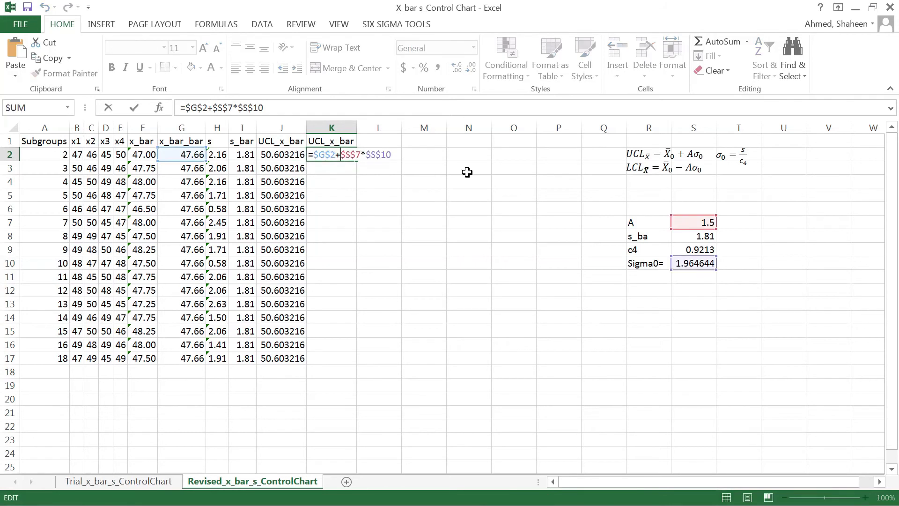
key("BackSpace")
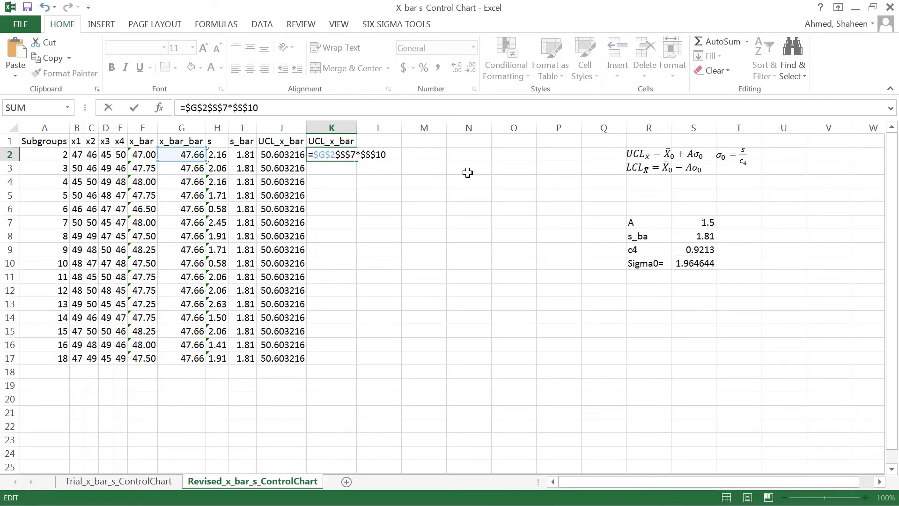
type("-")
key("Return")
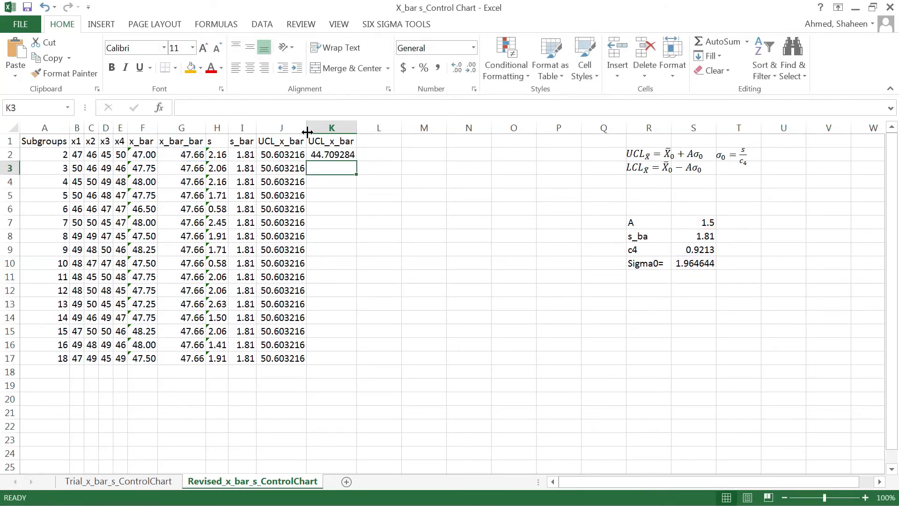
double_click(317, 141)
key("BackSpace")
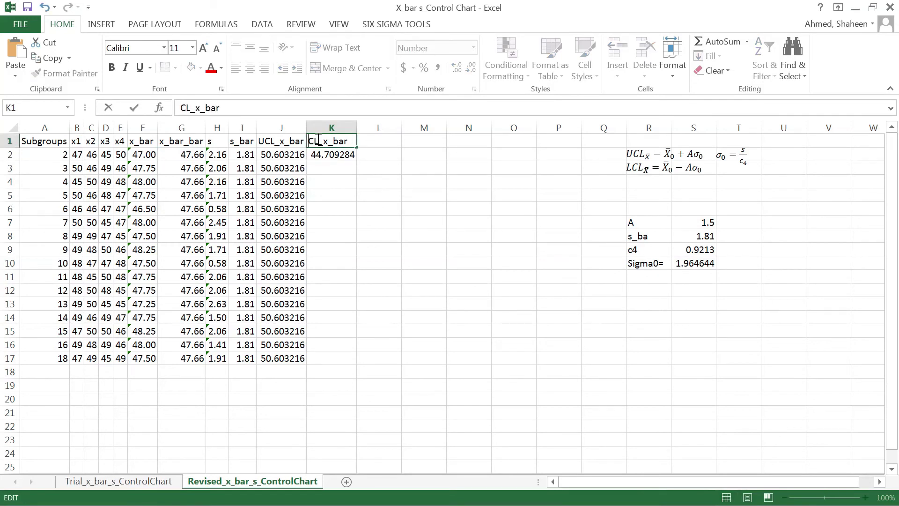
type("L")
key("Return")
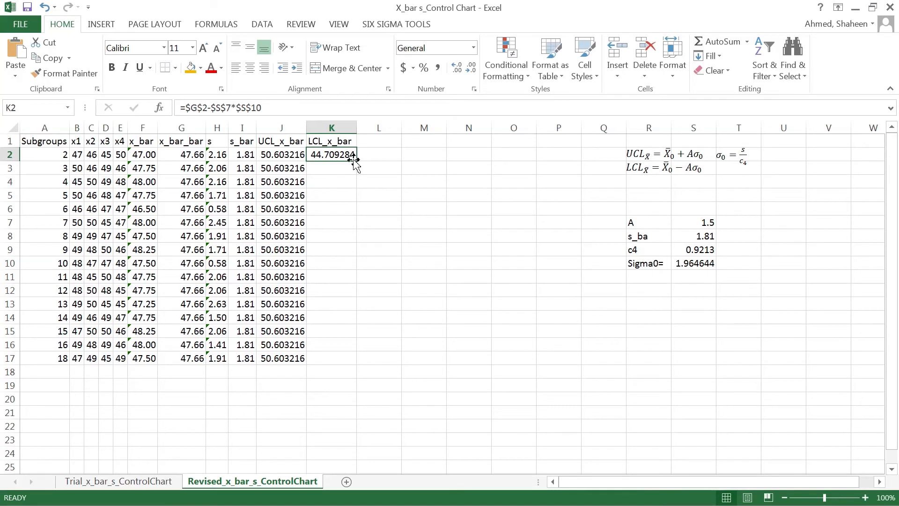
double_click(358, 160)
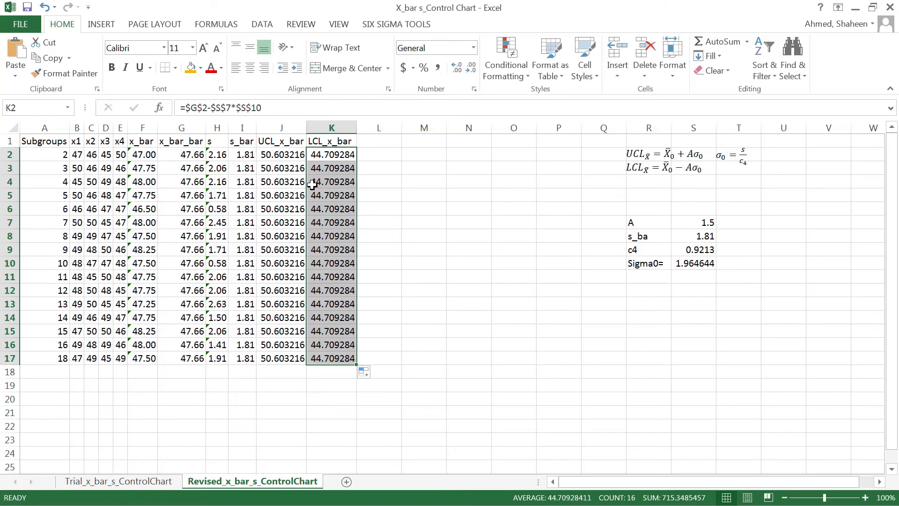
Select the x_bar, x_bar_bar, UCL_x_bar and LCL_x_bar columns and view the line chart types.
left_click(142, 127)
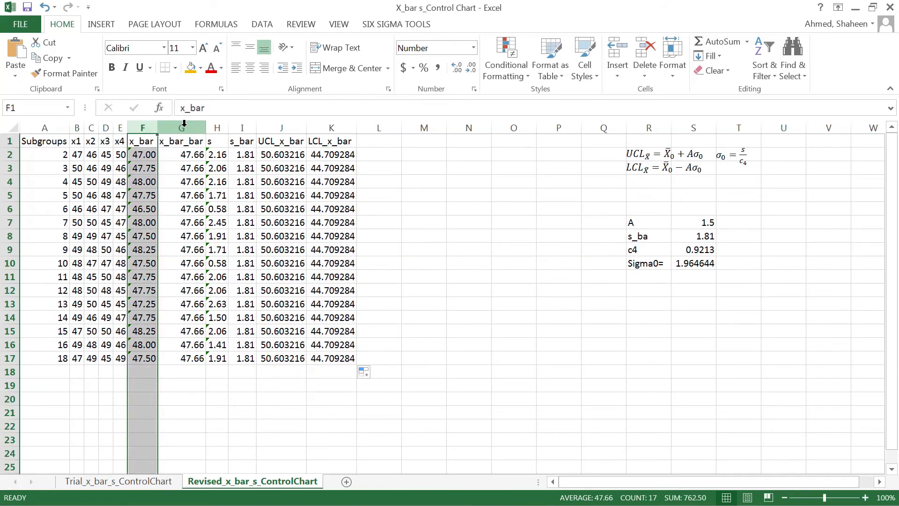
left_click(182, 127, "ctrl")
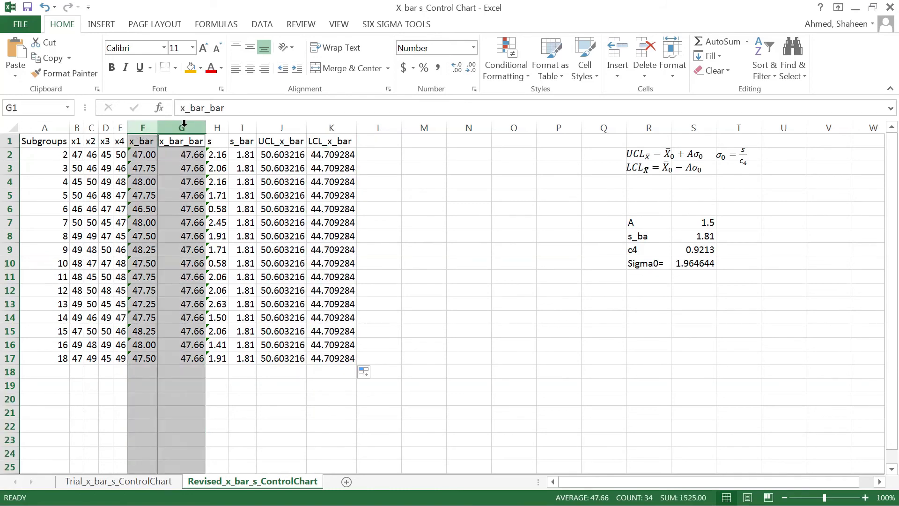
left_click(281, 128, "ctrl")
left_click(336, 127, "ctrl")
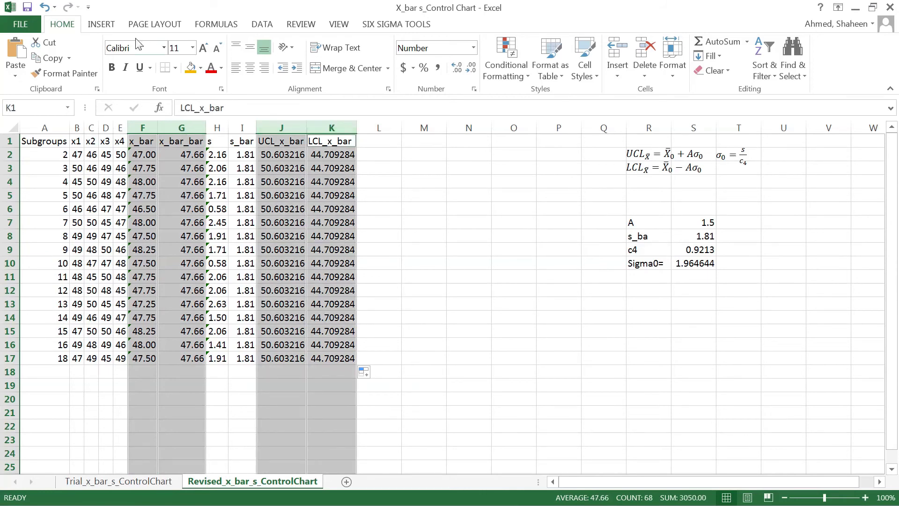
left_click(102, 24)
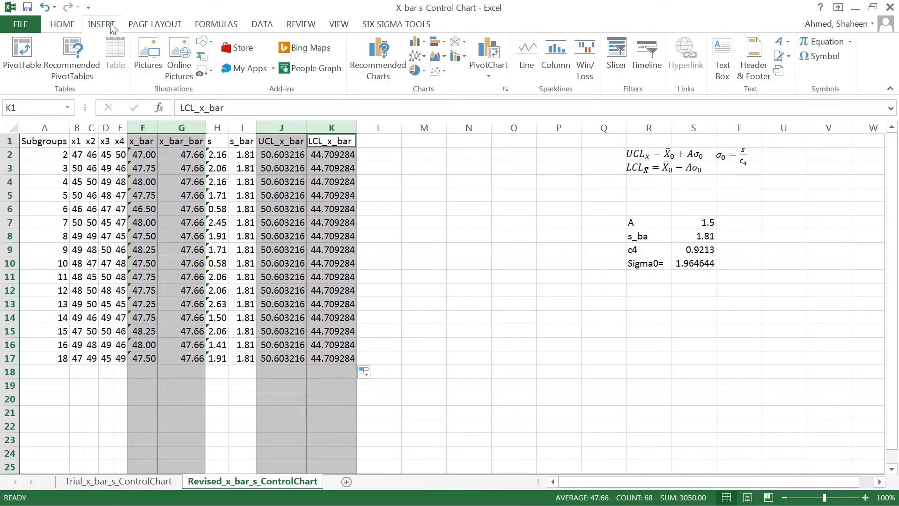
left_click(416, 57)
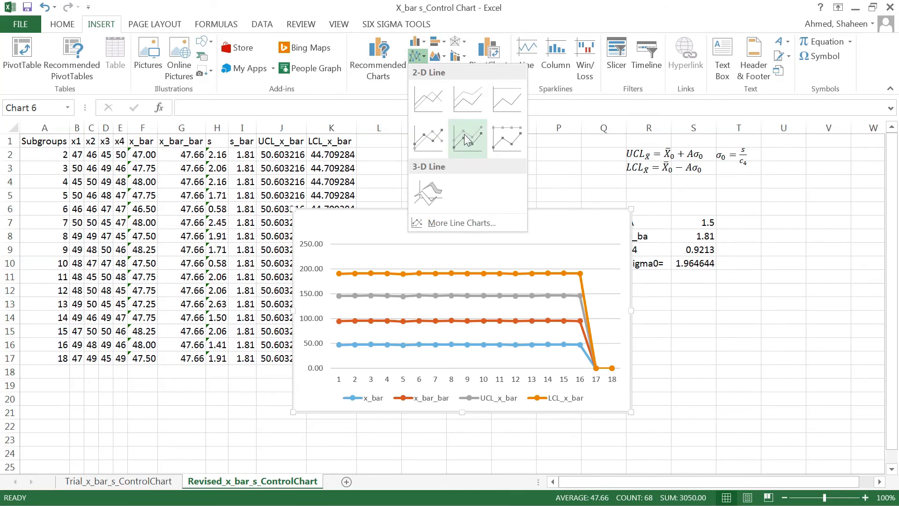
Insert a Line with Markers chart, enlarge it, and begin retyping its title as 'Revised…'.
left_click(437, 141)
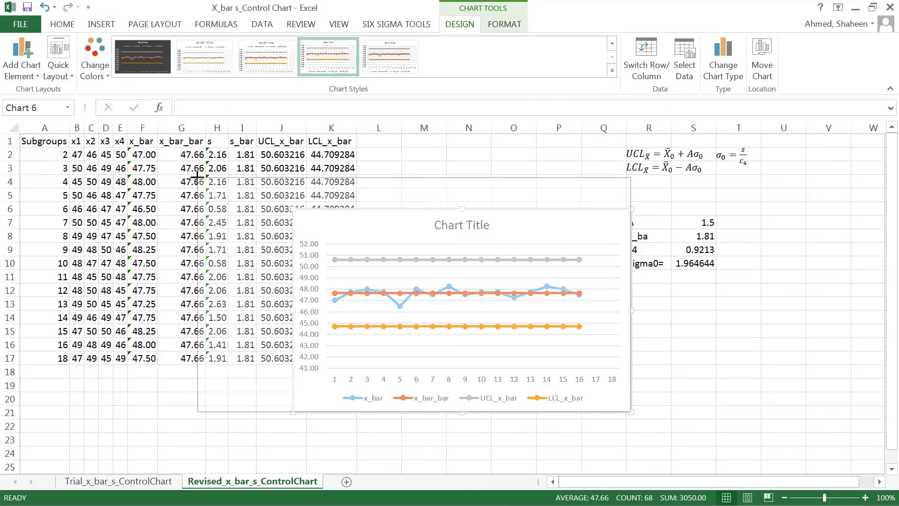
left_click_drag(297, 209, 199, 177)
left_click_drag(631, 412, 669, 440)
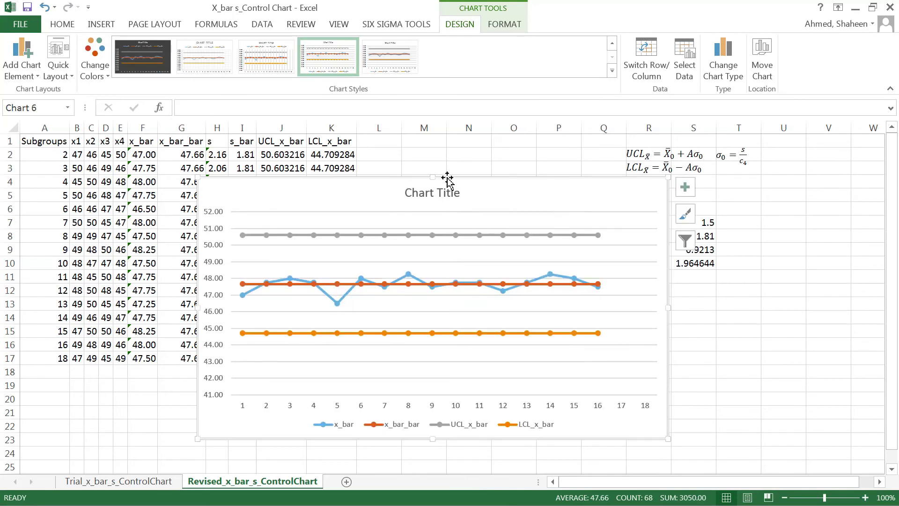
double_click(442, 193)
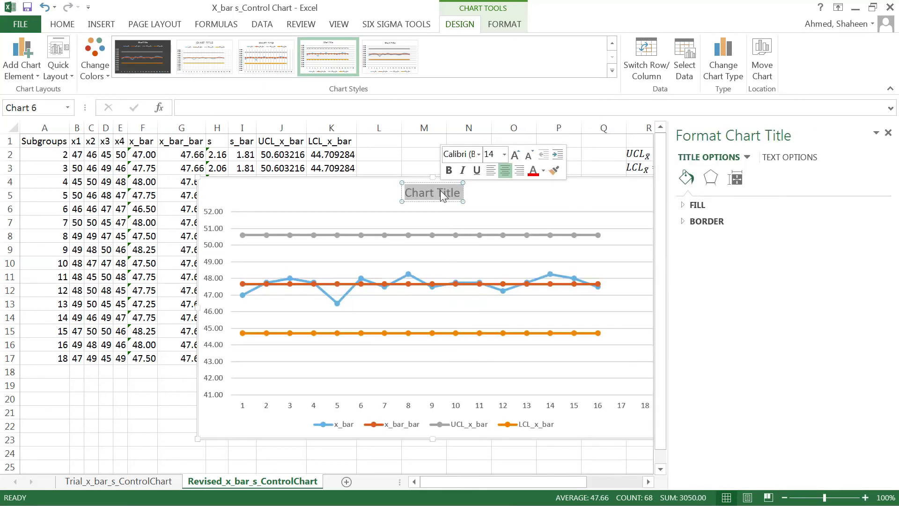
type("Revised")
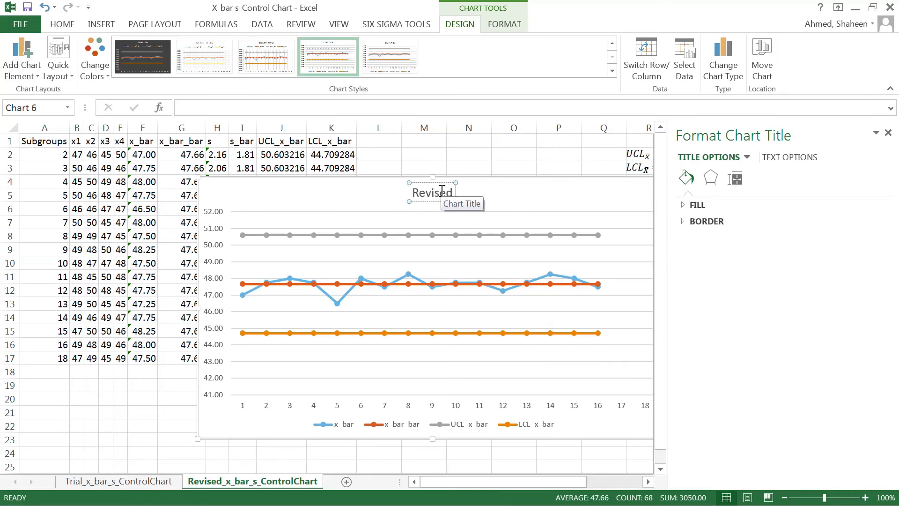
type(" x_bar")
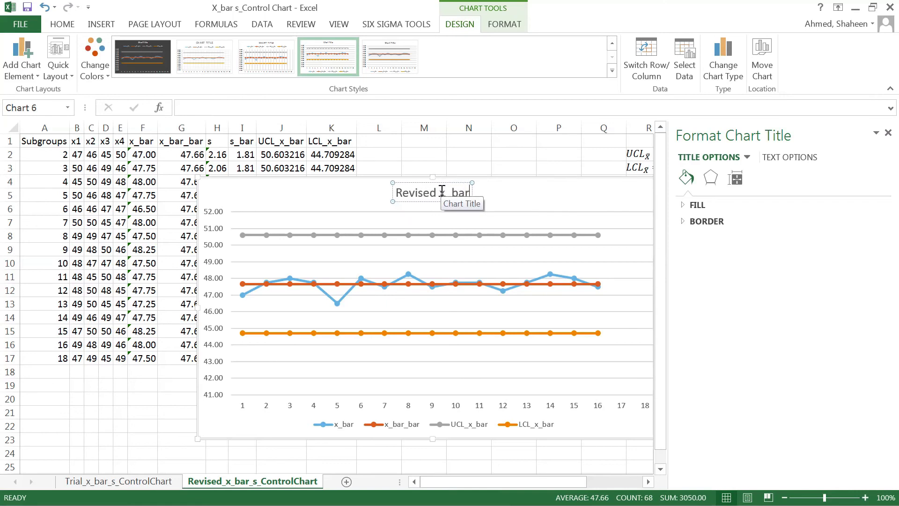
type(" s-control chart")
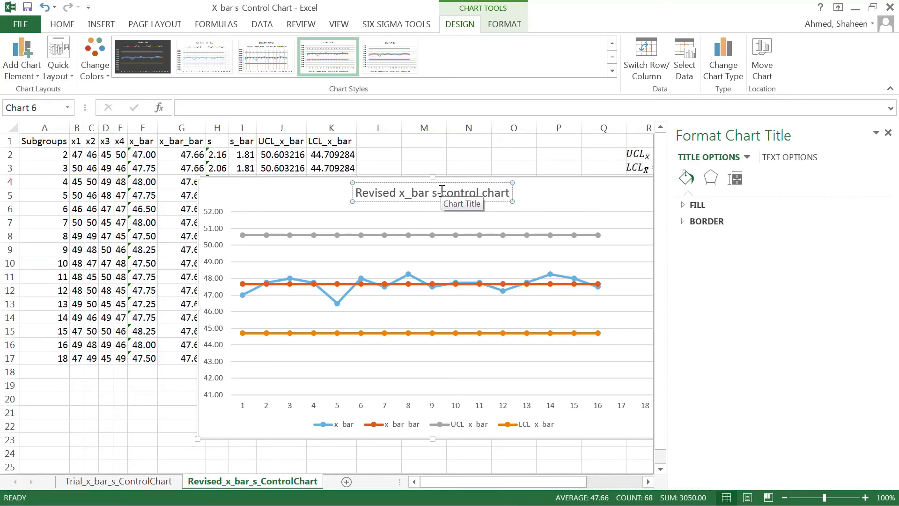
Add axis titles 'Mean of the Individual subgroup' (vertical) and 'Subgroup' (horizontal).
left_click_drag(632, 179, 570, 181)
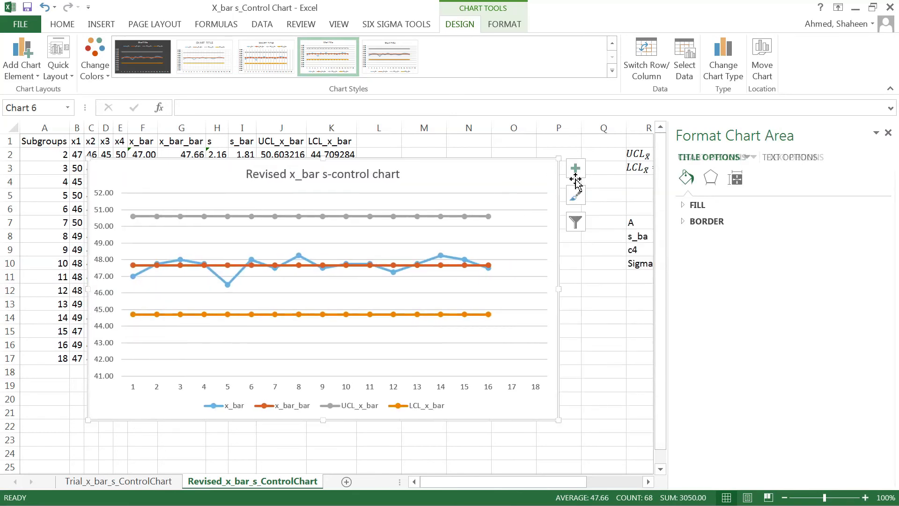
left_click(574, 169)
left_click(605, 202)
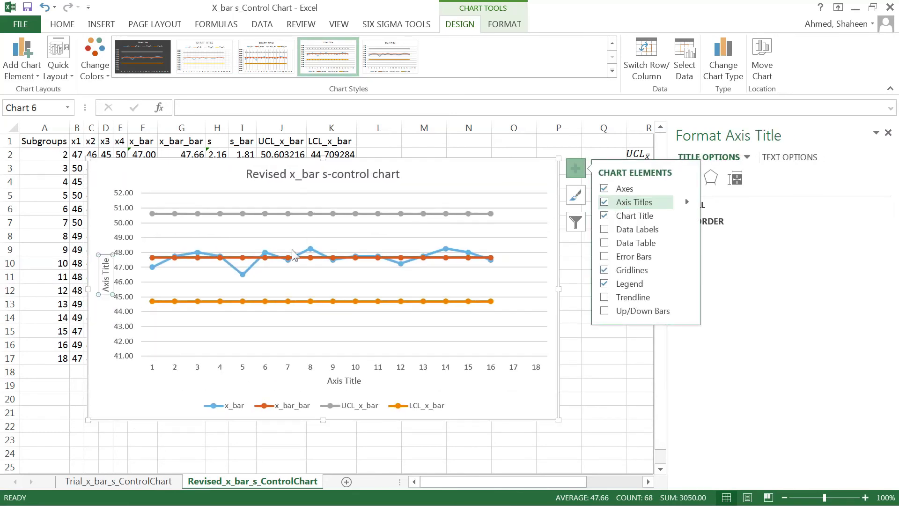
right_click(108, 266)
type("Mean of the In")
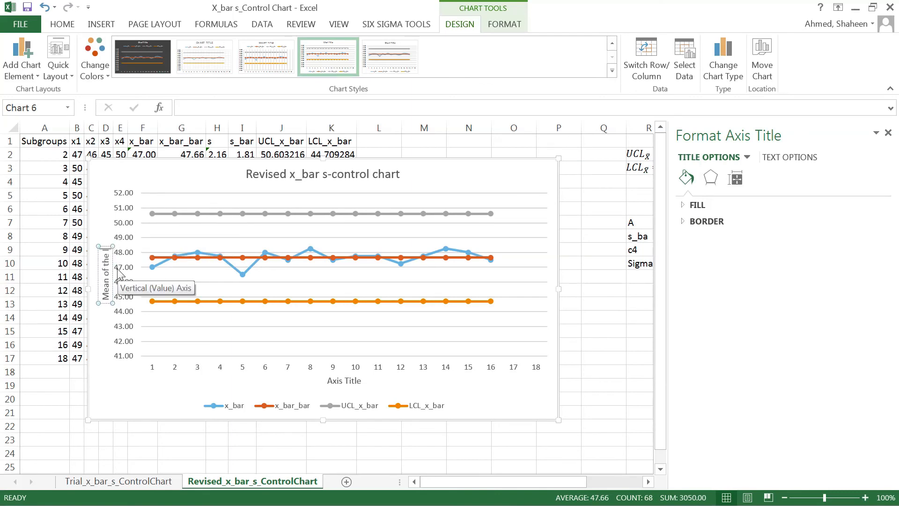
type("divid")
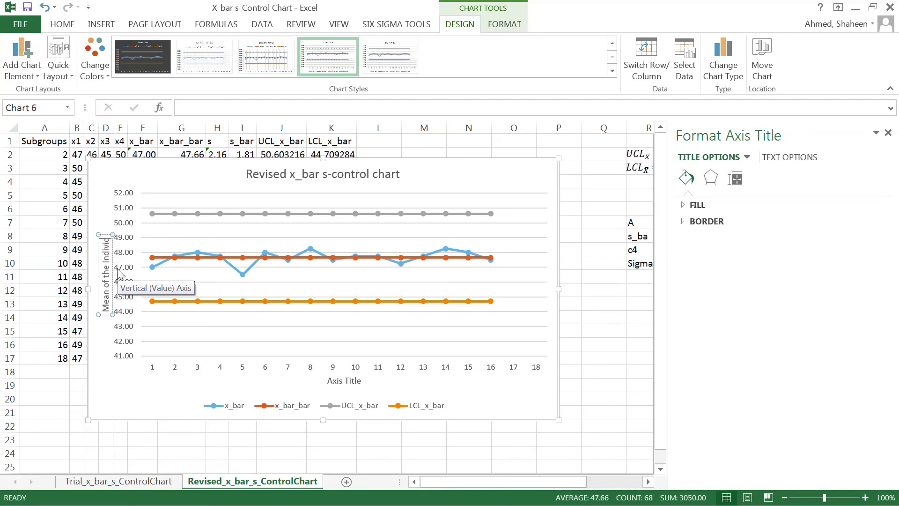
type("ual subgrou")
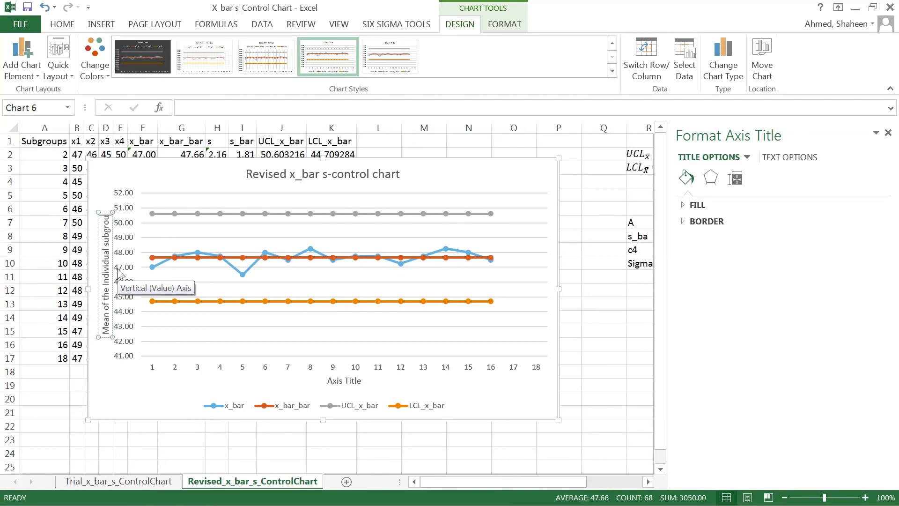
type("ps")
key("BackSpace")
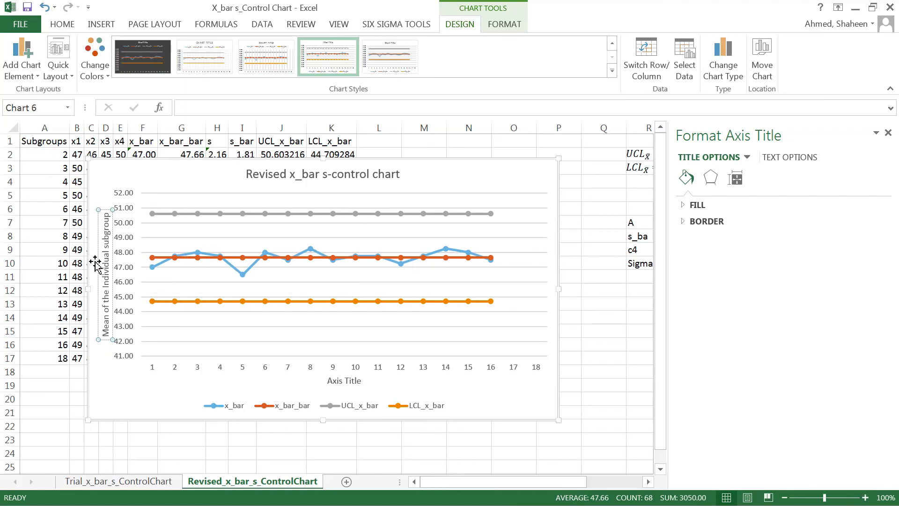
left_click(349, 380)
triple_click(348, 381)
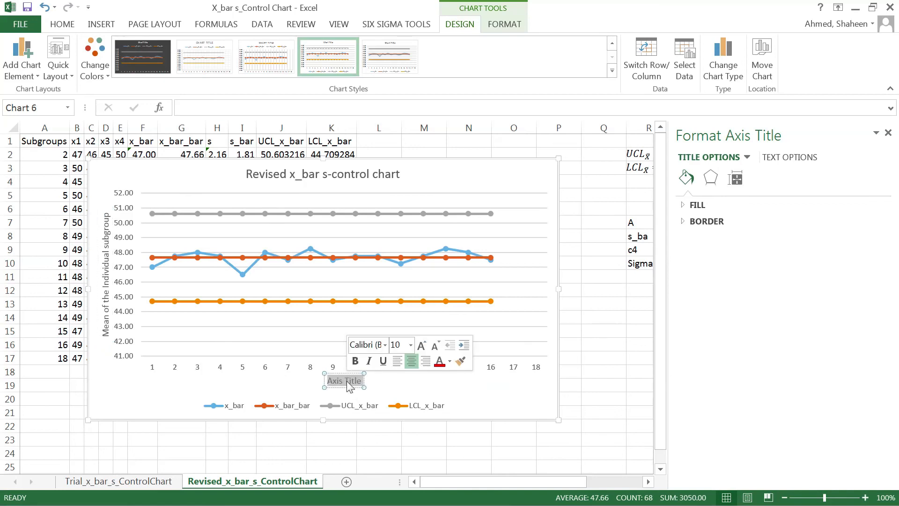
type("Subgroup")
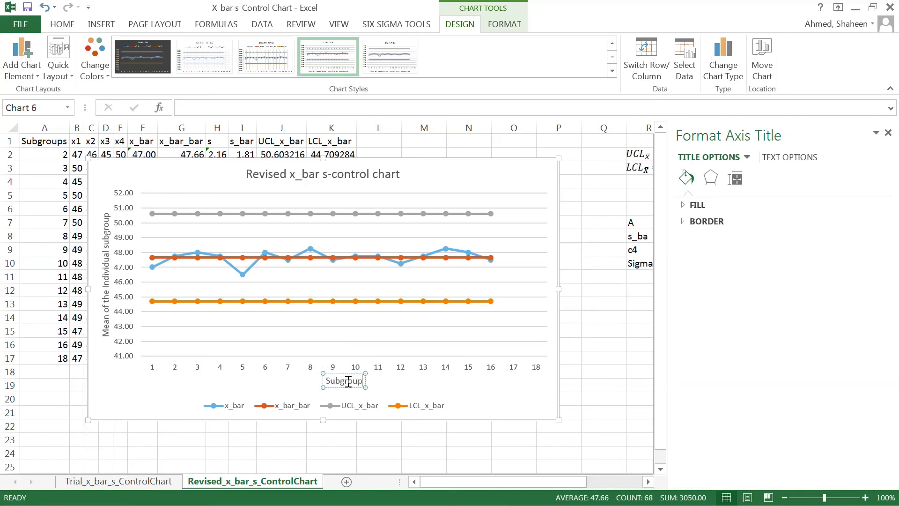
type("s")
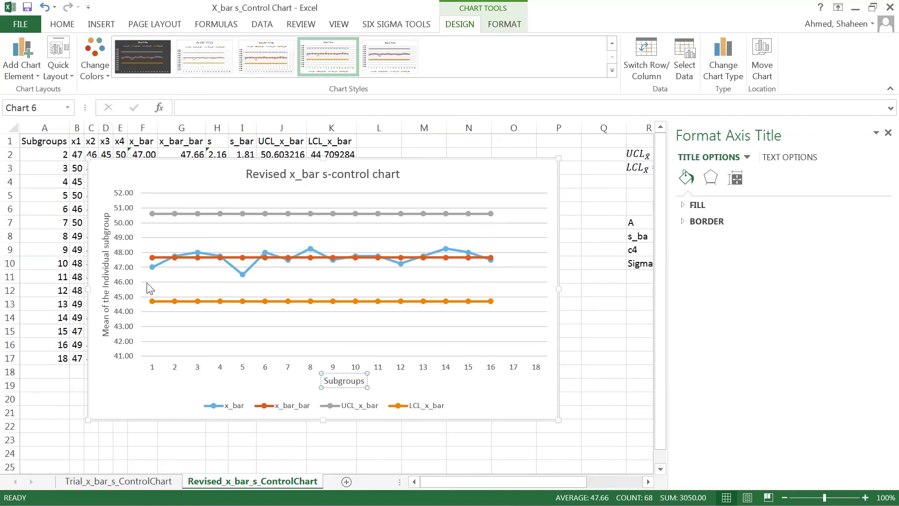
Set the vertical axis minimum bound to 44 and nudge the chart left.
right_click(125, 281)
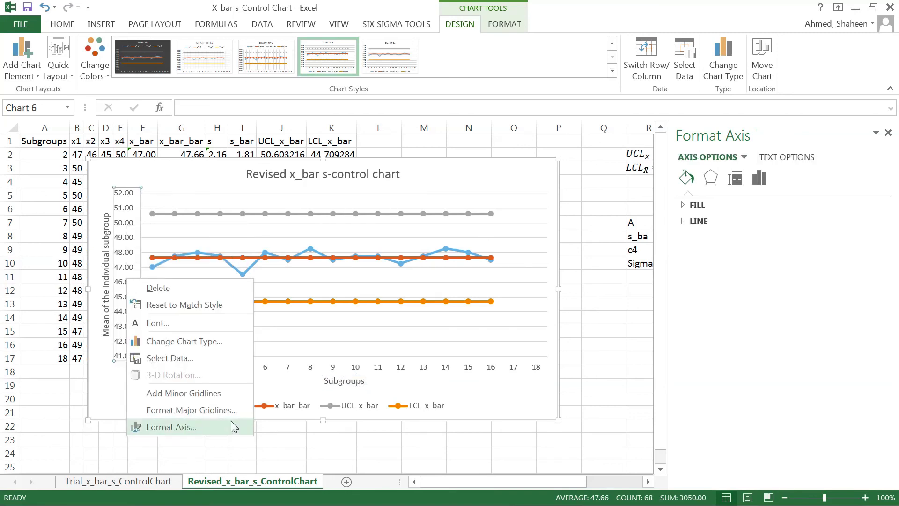
left_click(171, 427)
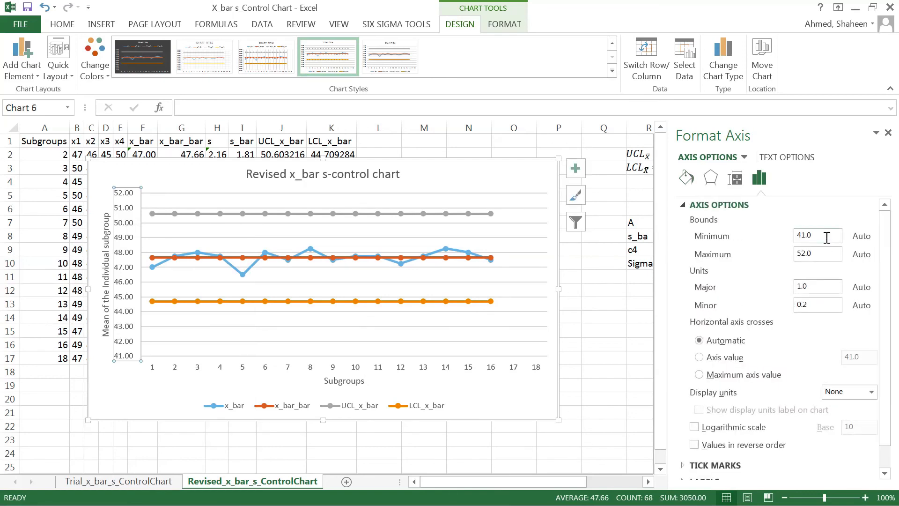
left_click_drag(828, 236, 786, 237)
type("44")
key("Return")
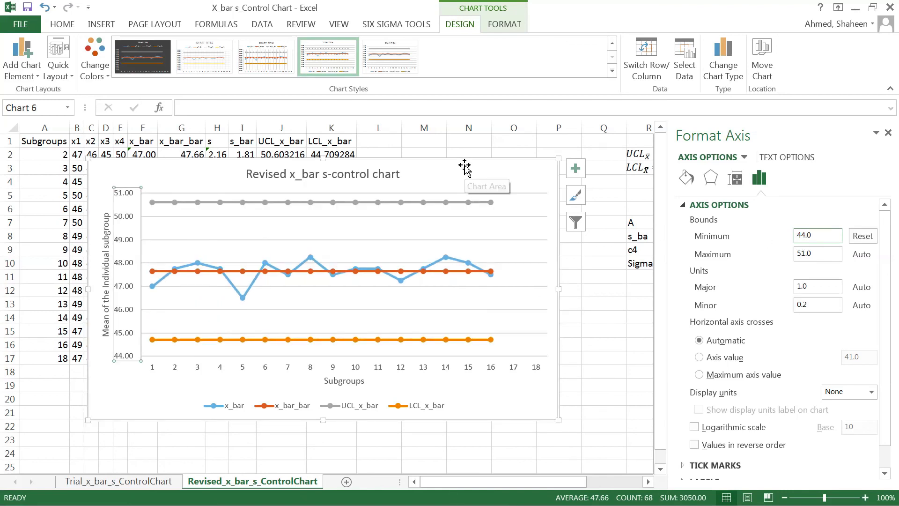
left_click_drag(468, 180, 448, 166)
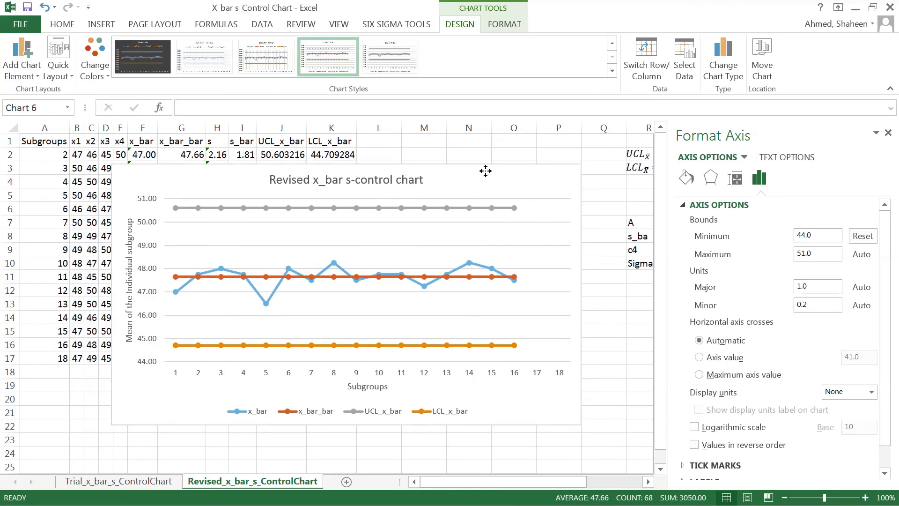
left_click(448, 166)
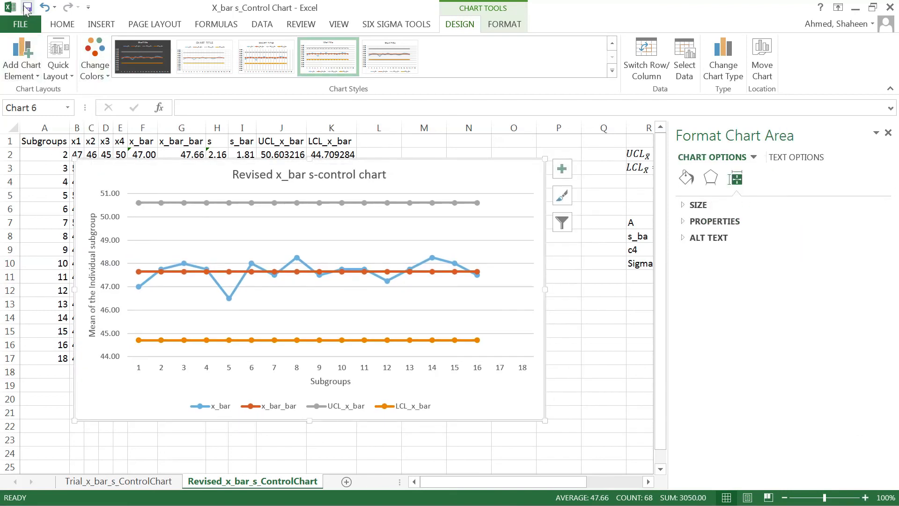